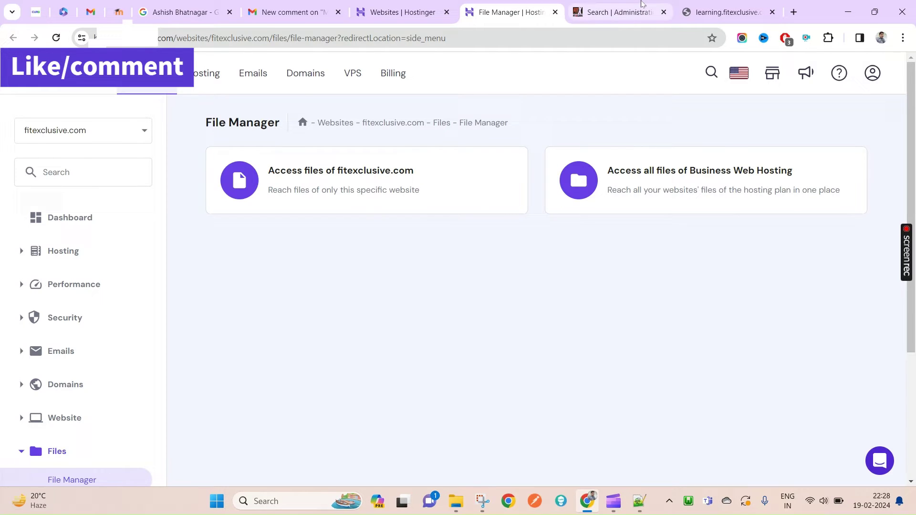
Step: Bring up Moodle's site administration search results for 'cron'
click(646, 7)
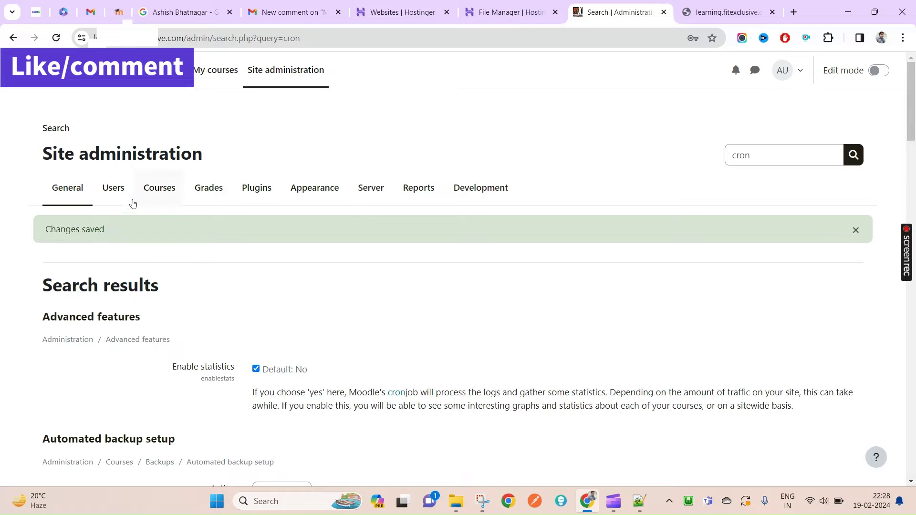
Step: Search Moodle site administration for 'cron' from the General category
click(82, 193)
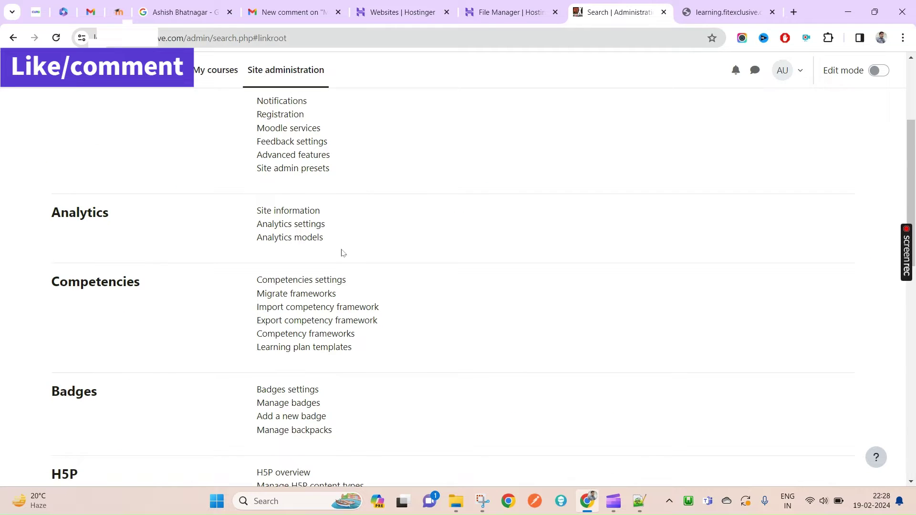
click(779, 157)
text(cro)
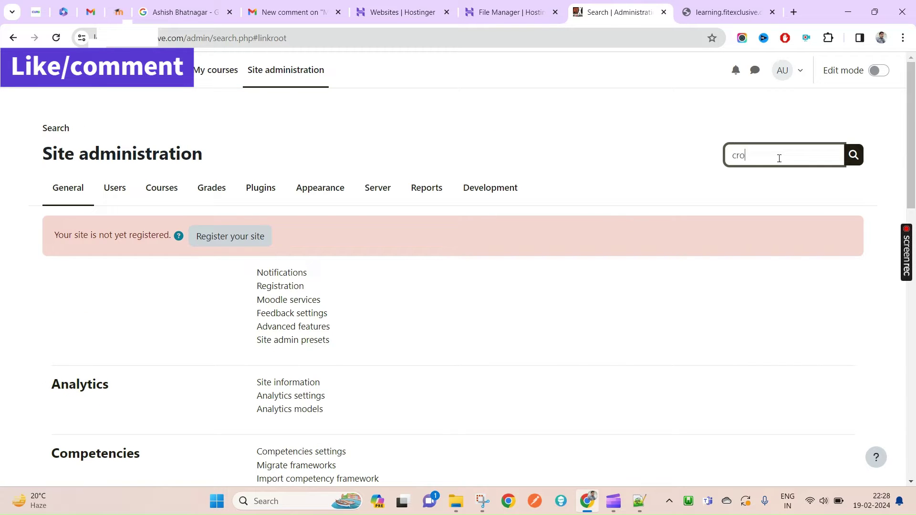
text(n)
key(Return)
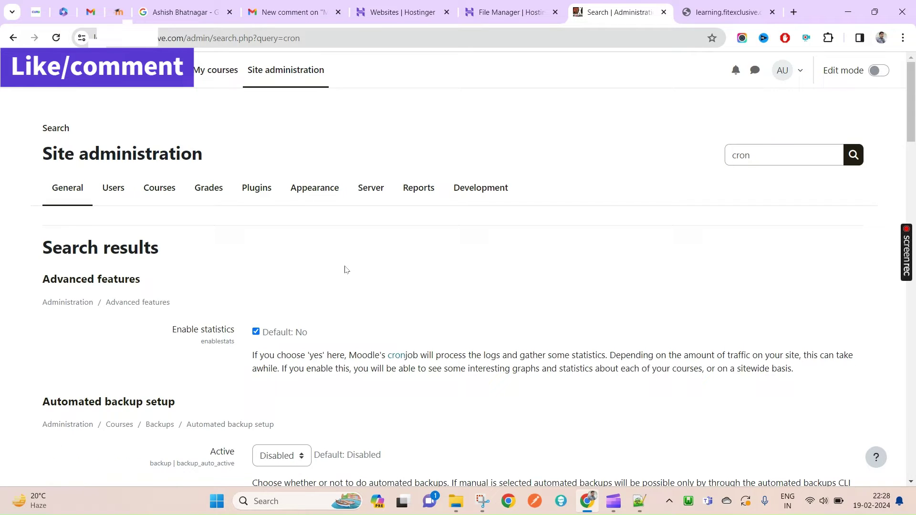
Step: Review the cron settings: command-line-only execution off and the remote cron password in place
scroll(344, 268, down, 4)
scroll(313, 305, down, 13)
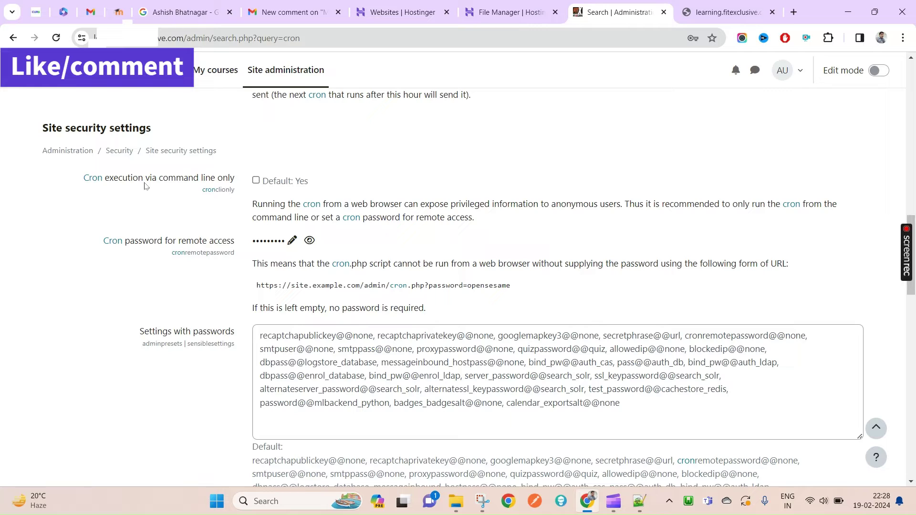
drag(241, 183, 128, 179)
click(126, 294)
Step: In the Hostinger Websites list, search hPanel for 'cron'
click(512, 13)
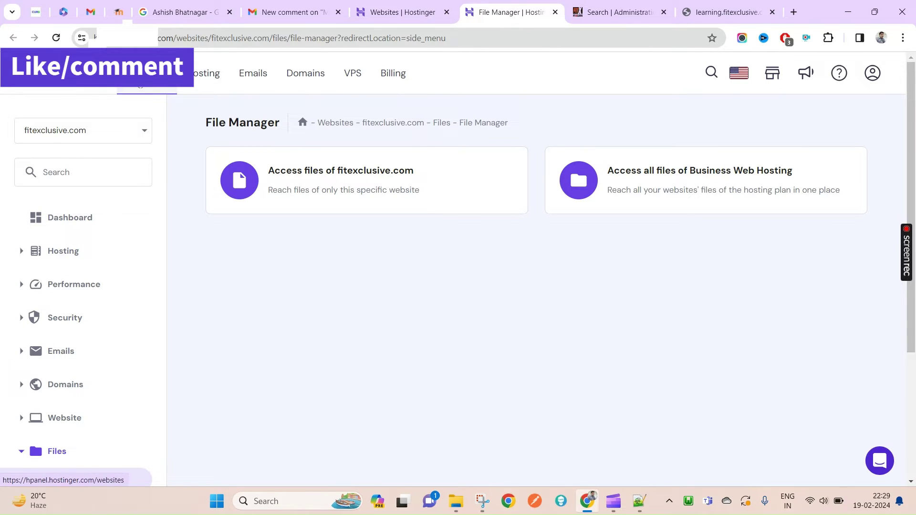
click(147, 73)
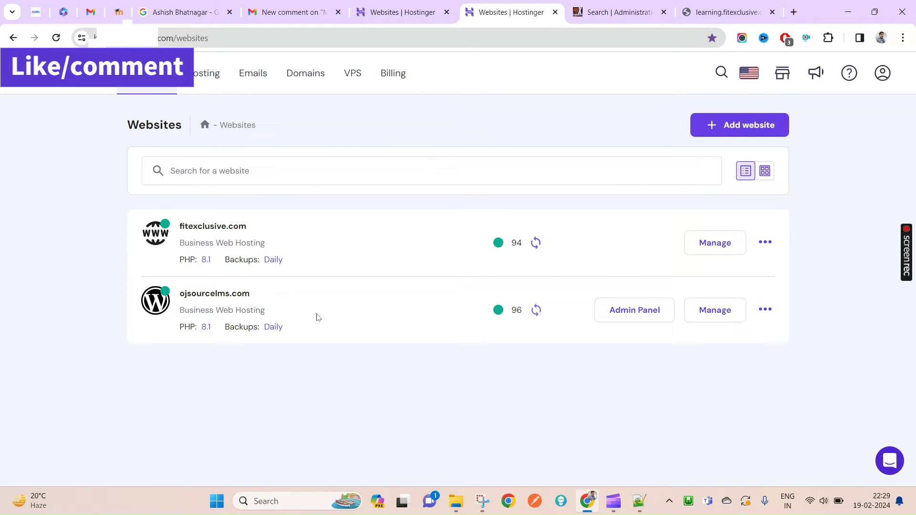
click(721, 73)
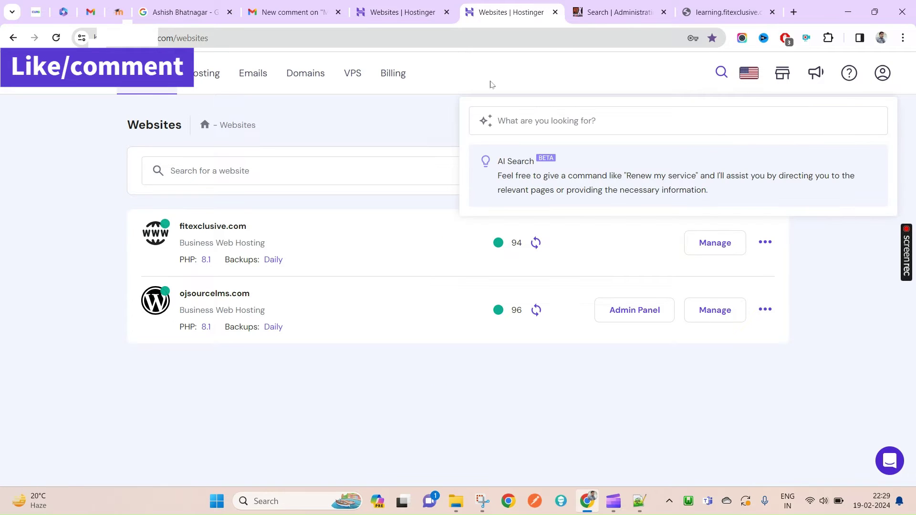
click(514, 126)
text(cron)
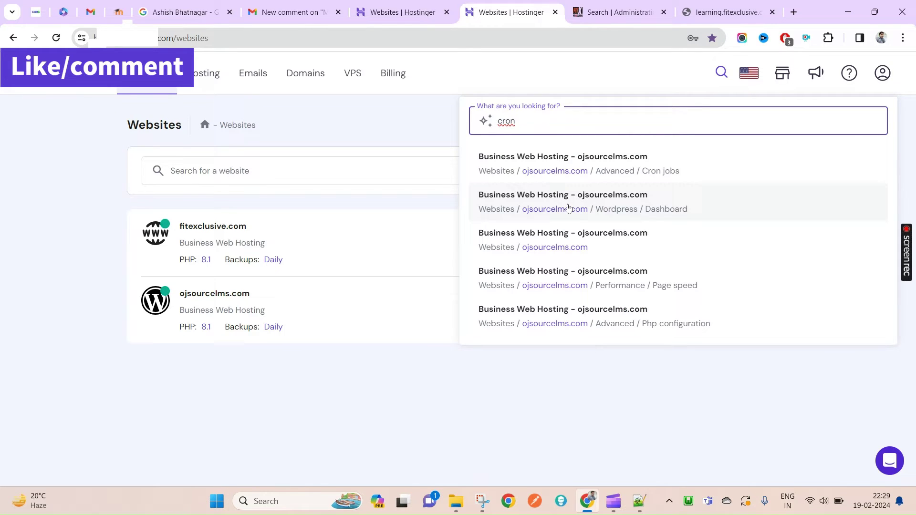
Step: View ojsourcelms.com's Cron jobs page, then go to the fitexclusive.com dashboard
click(626, 173)
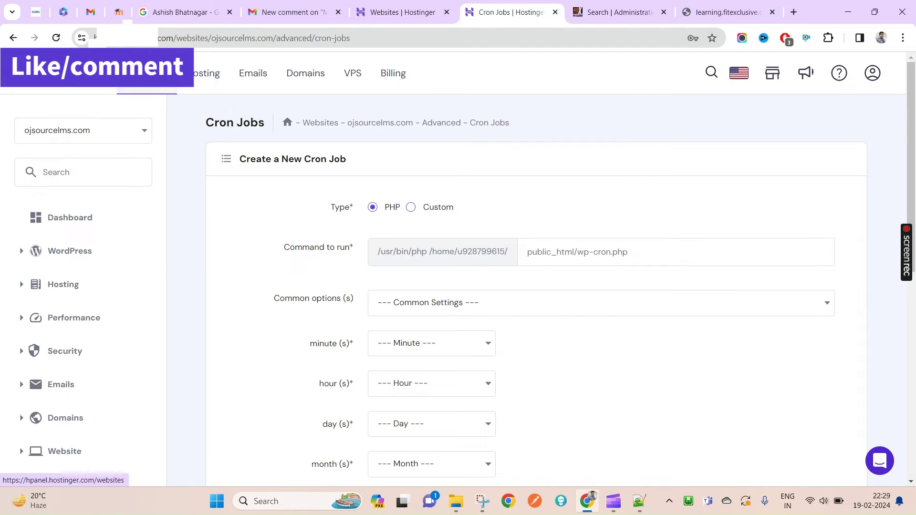
scroll(95, 315, down, 4)
scroll(155, 118, up, 4)
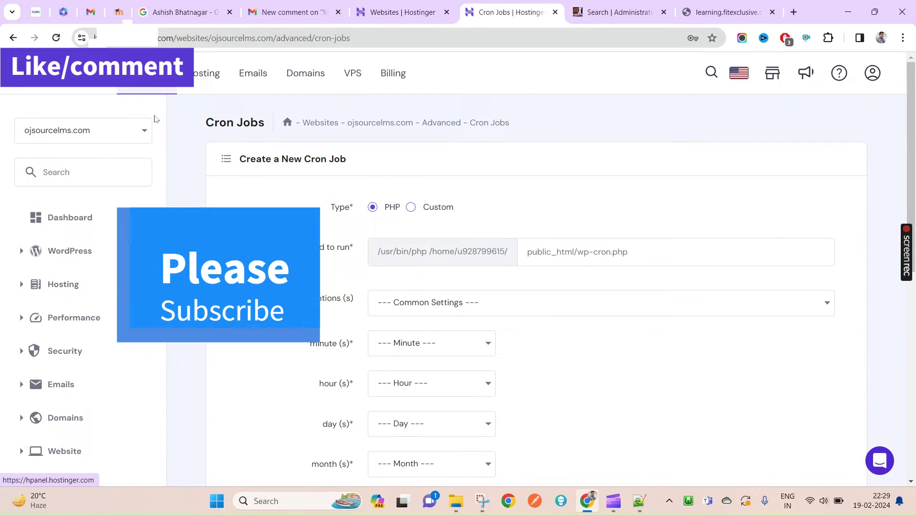
click(147, 73)
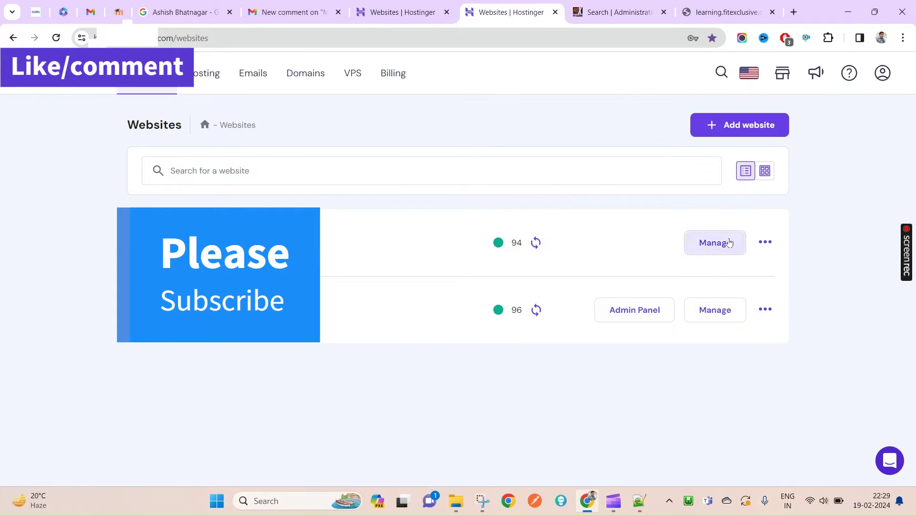
click(729, 243)
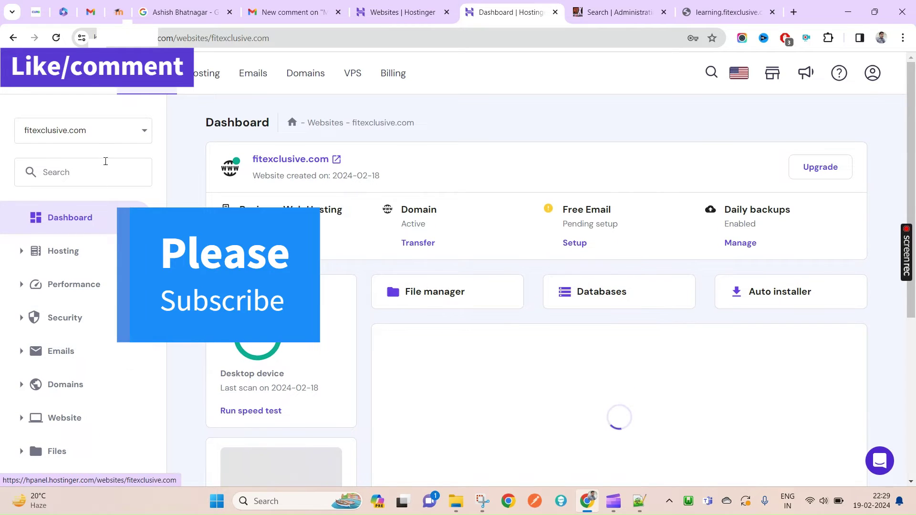
Step: Expand Advanced and open the Cron Jobs page for fitexclusive.com
click(108, 133)
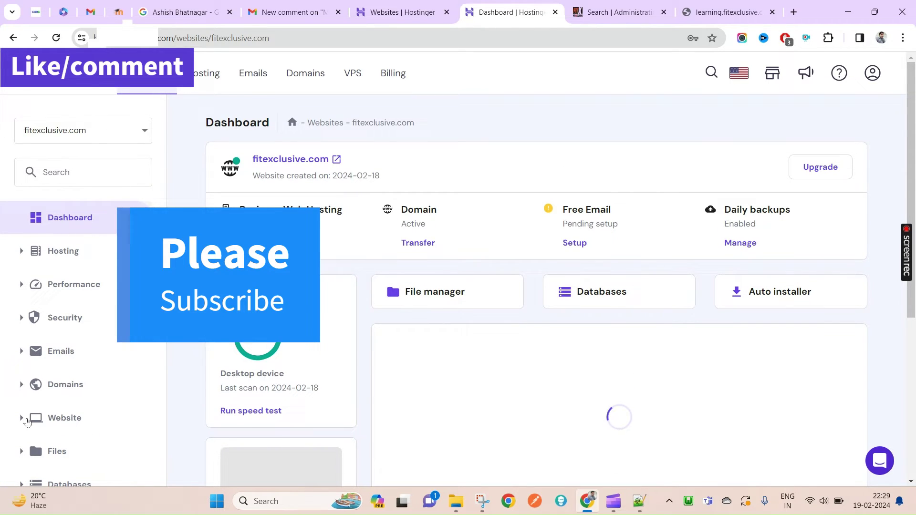
scroll(27, 422, down, 2)
click(21, 398)
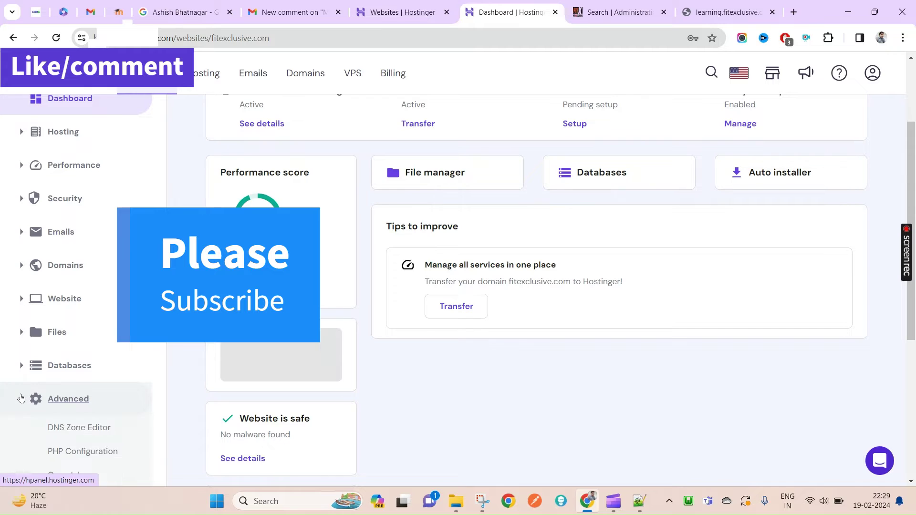
scroll(21, 398, down, 3)
scroll(84, 429, down, 1)
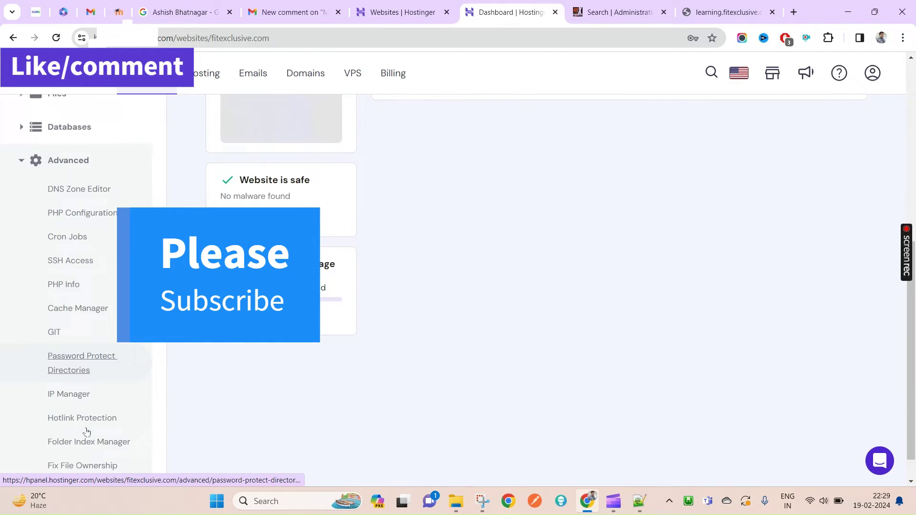
scroll(87, 432, down, 1)
key(ctrl+f)
text(cron)
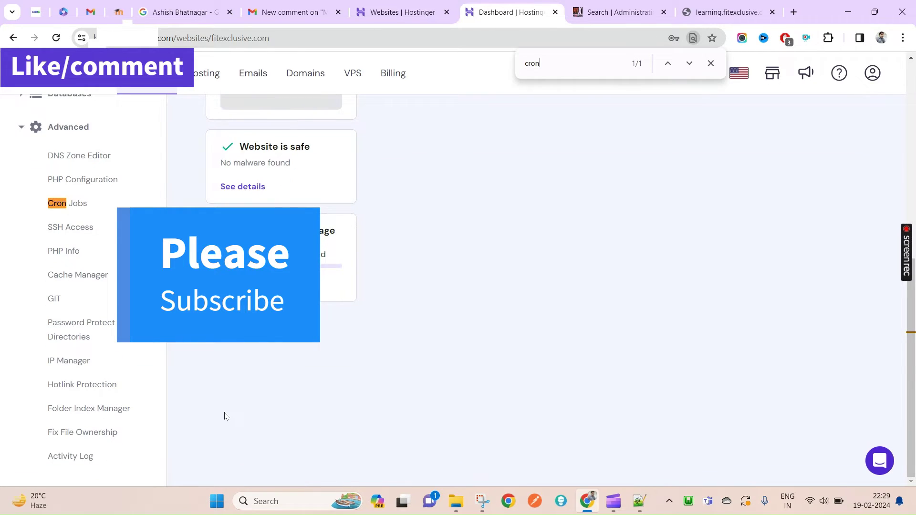
click(61, 207)
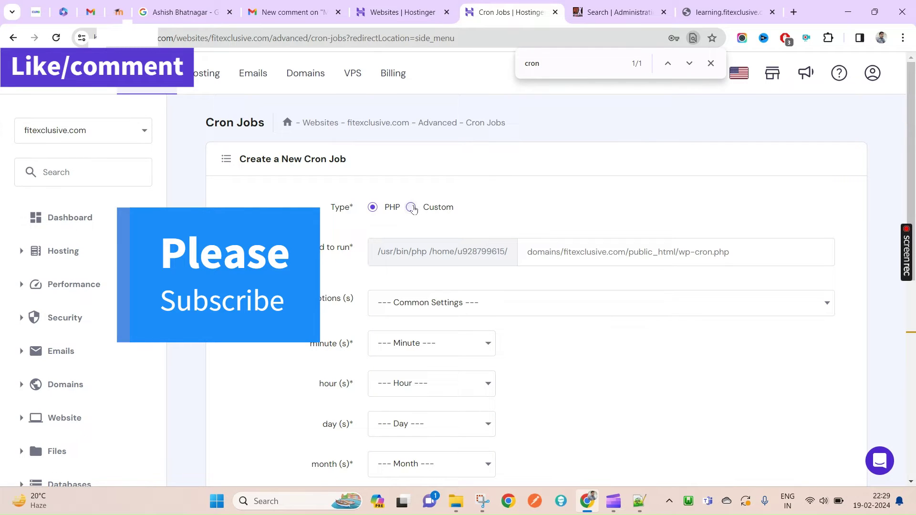
Step: Try the Custom job type, then set the type back to PHP
click(411, 207)
click(603, 257)
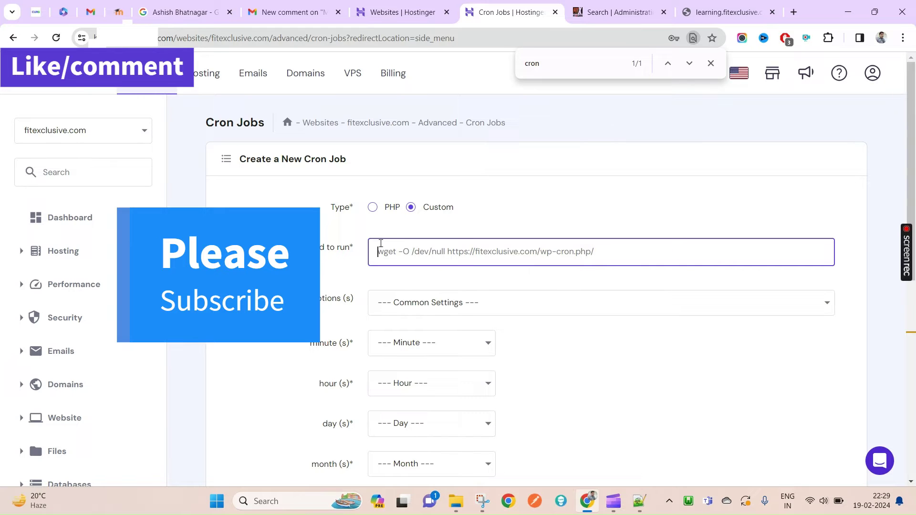
click(372, 207)
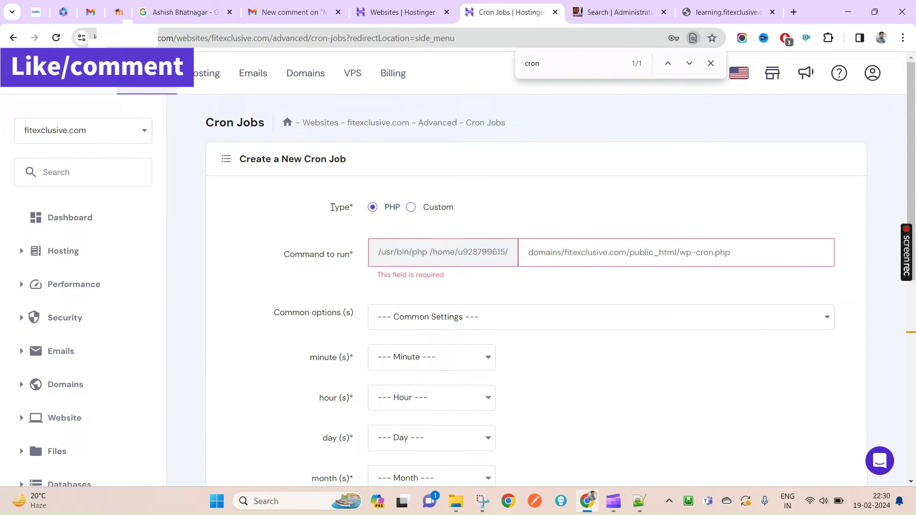
drag(332, 207, 366, 208)
Step: Compare Moodle's cron execution setting with the Hostinger cron job form
key(ctrl+Tab)
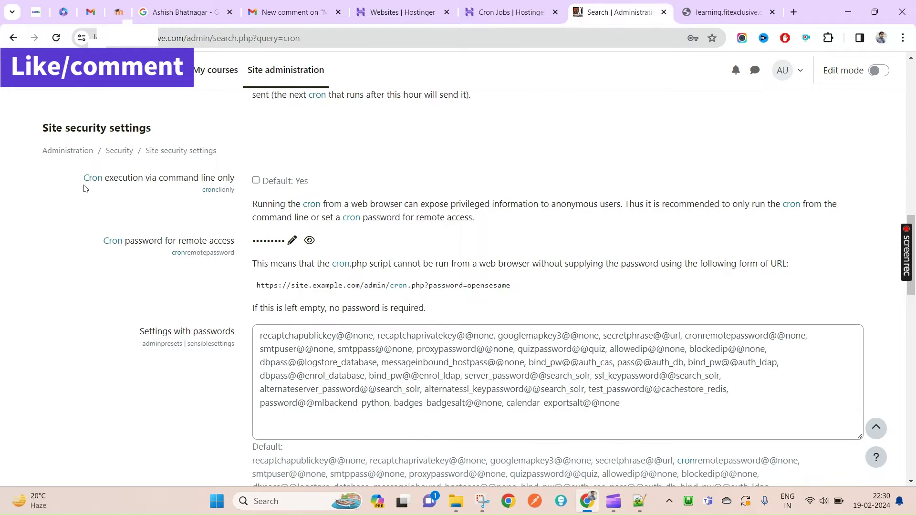
drag(83, 178, 175, 181)
click(175, 181)
click(509, 6)
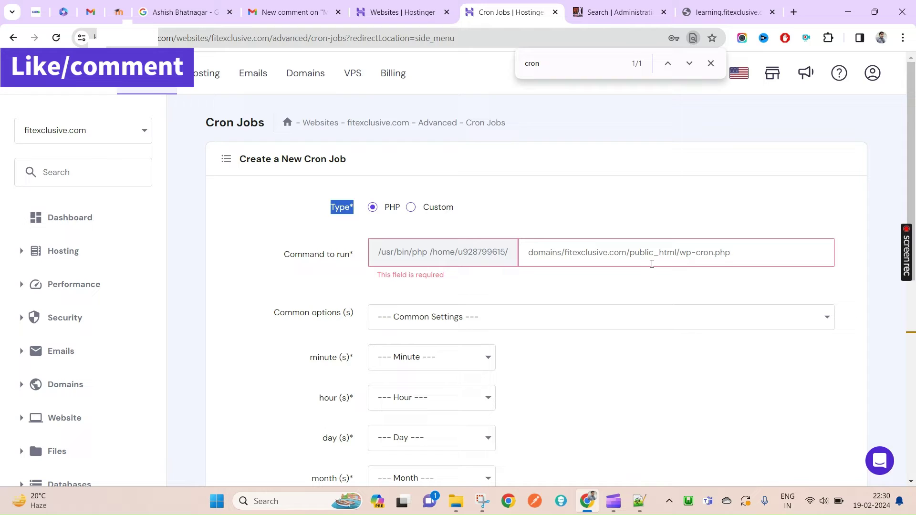
click(615, 8)
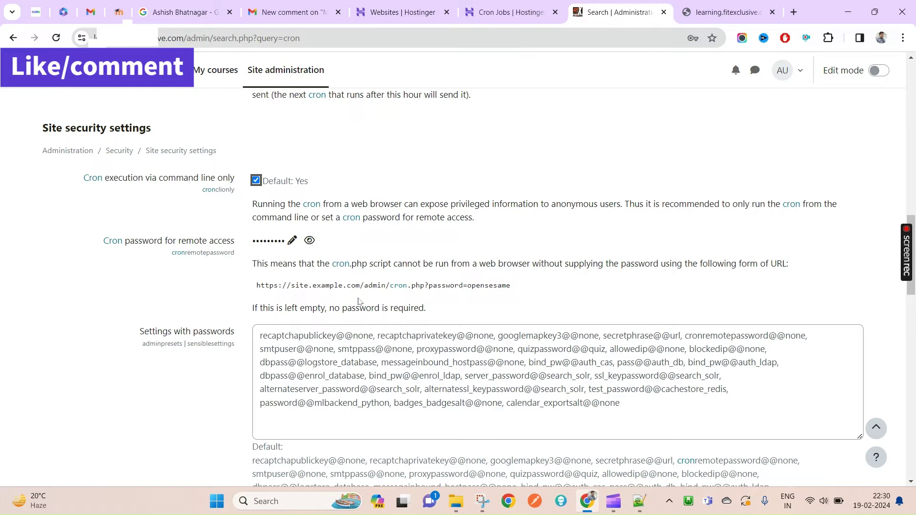
Step: Select 'admin' and 'cron.php' in the example remote cron access URL
drag(257, 286, 361, 289)
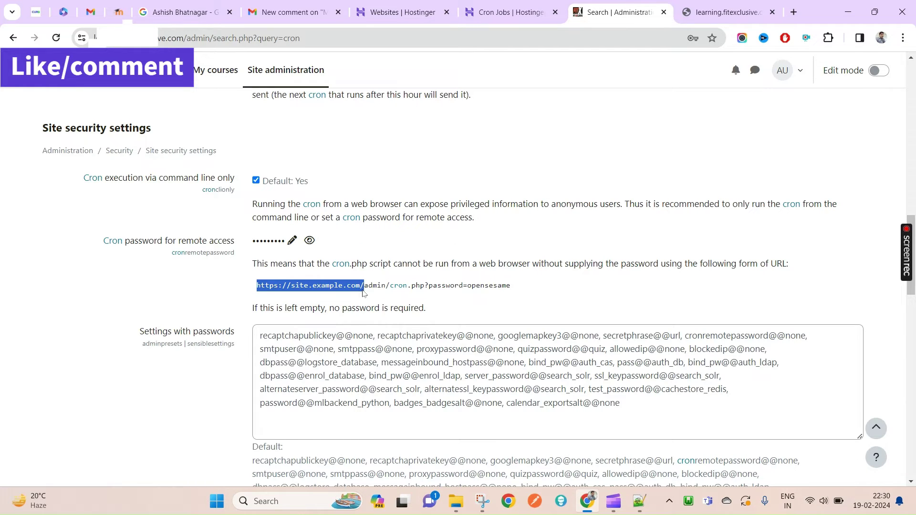
double_click(374, 288)
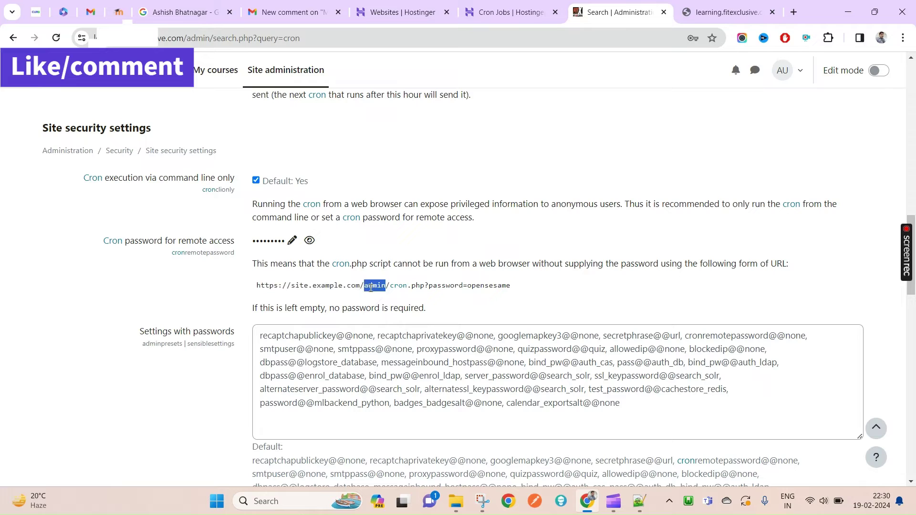
double_click(401, 288)
drag(408, 288, 419, 287)
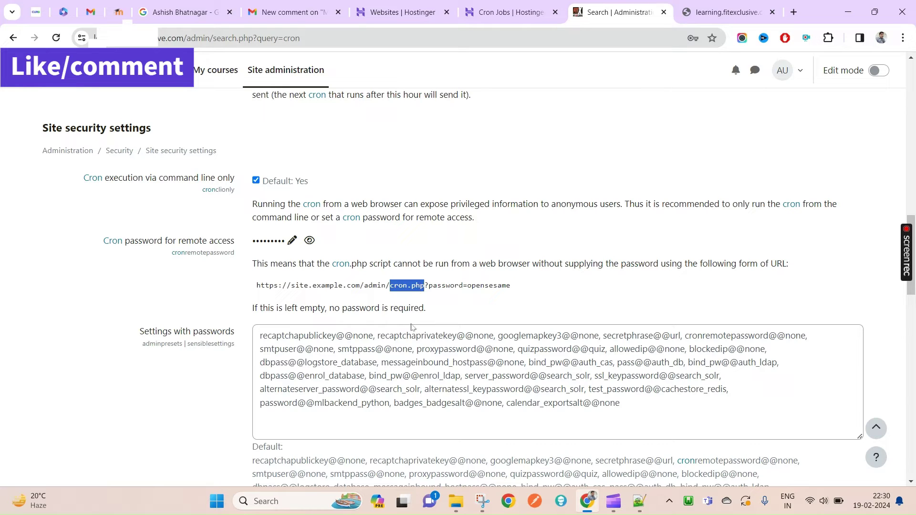
Step: Compare the saved moodledata path in Notepad++ with the cron command's home-directory prefix
click(639, 501)
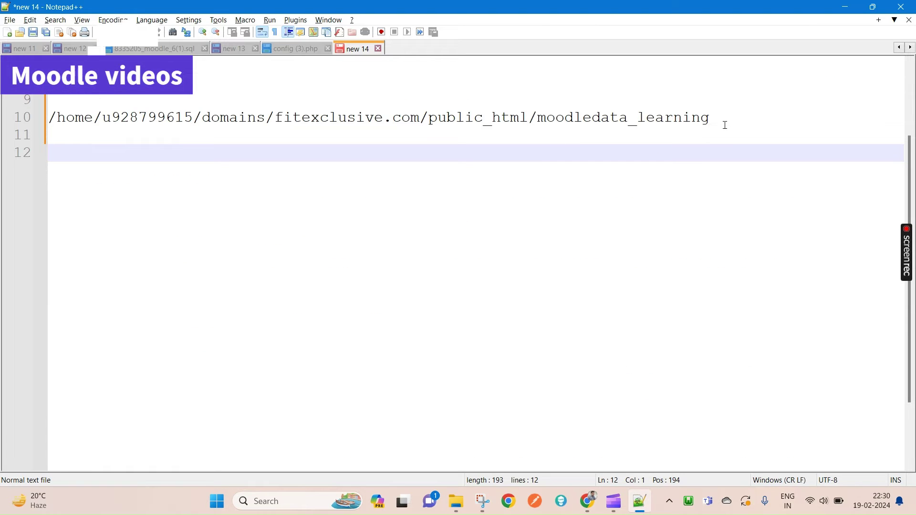
drag(736, 116, 40, 121)
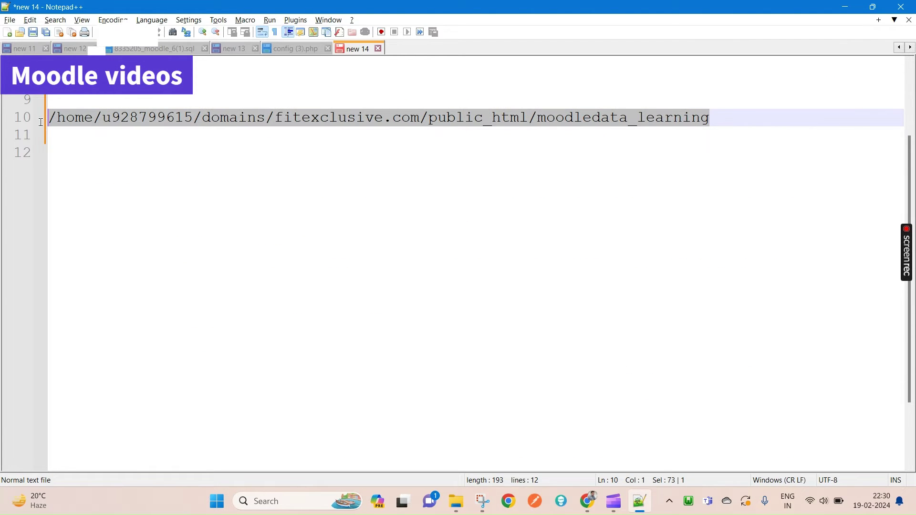
key(alt+Tab)
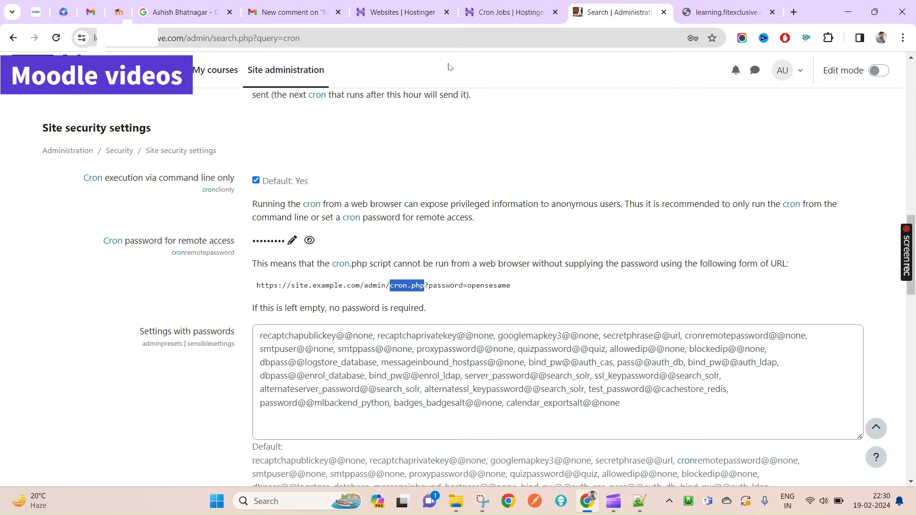
click(491, 10)
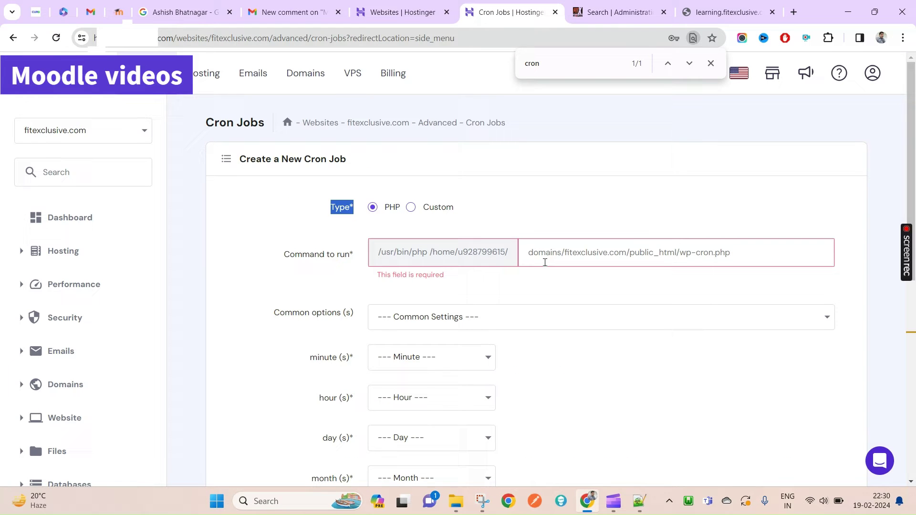
click(403, 254)
drag(436, 251, 508, 253)
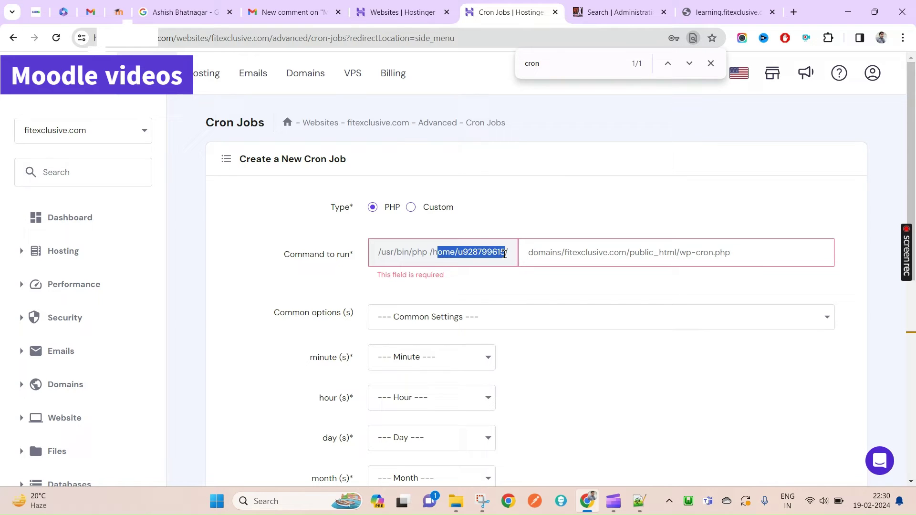
Step: Start selecting the saved path at 'domains' on line 10
key(alt+Tab)
key(Down)
key(Down)
double_click(220, 119)
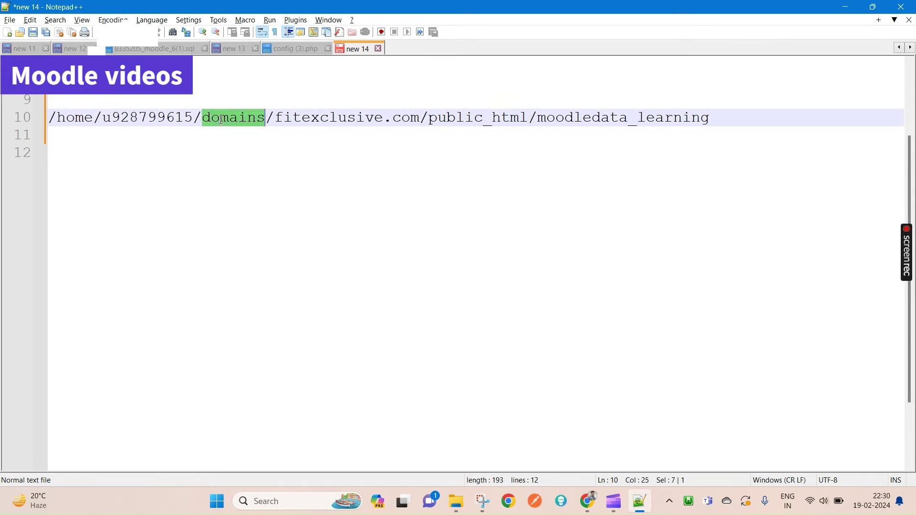
Step: Paste the path from 'domains' onward into the command field and append /admin/cron.php
drag(220, 119, 696, 117)
key(ctrl+c)
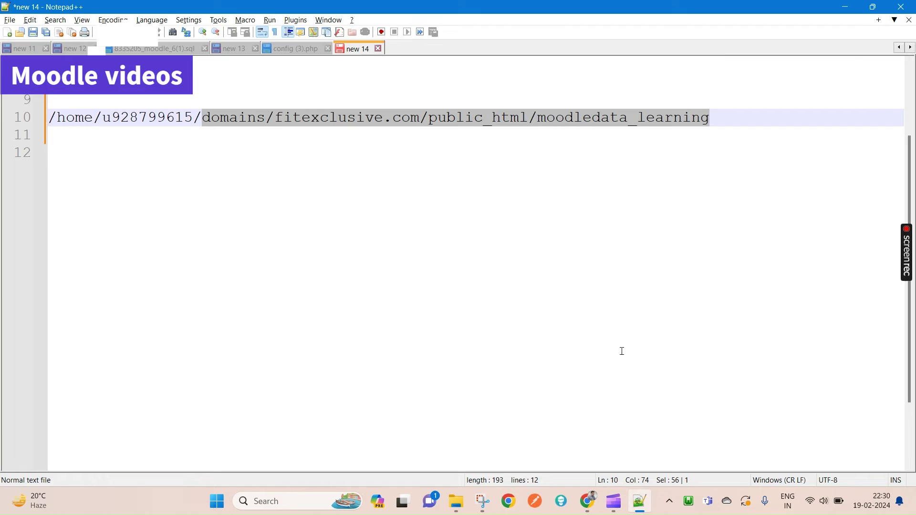
key(alt+Tab)
click(579, 248)
key(ctrl+v)
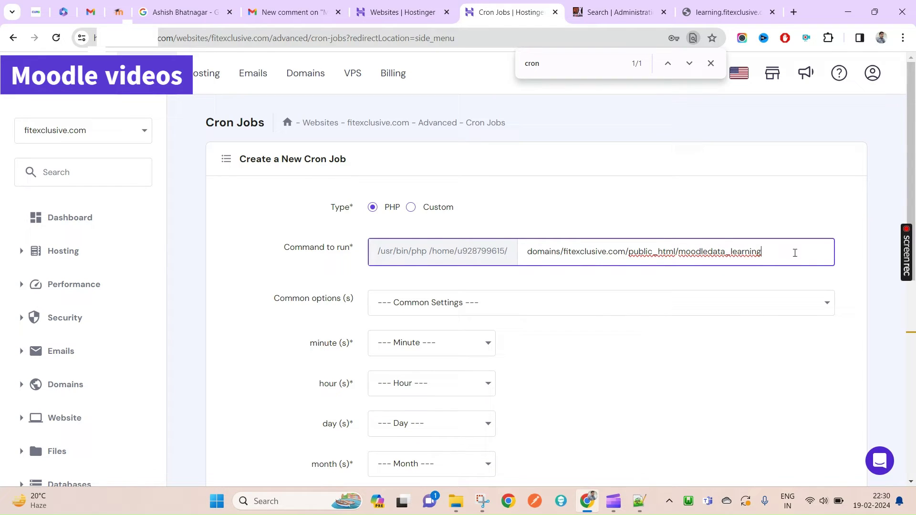
text(/admin/cron.php)
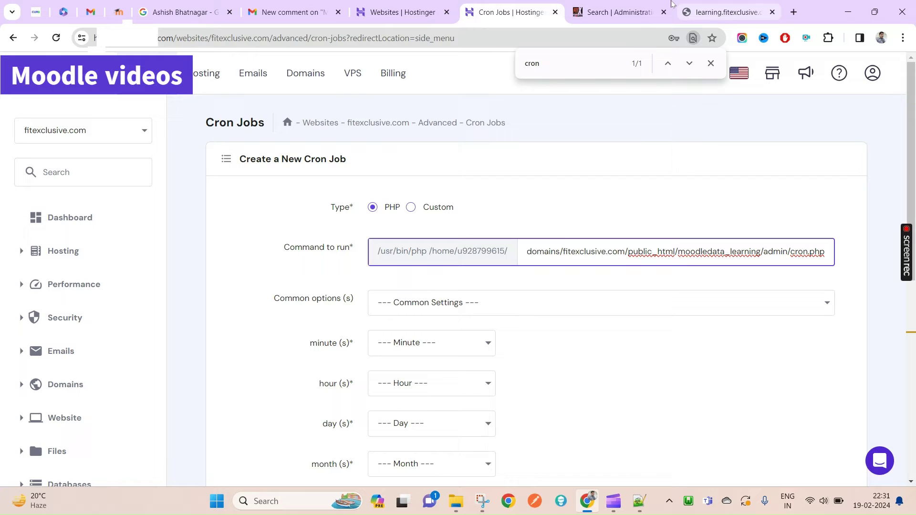
click(794, 12)
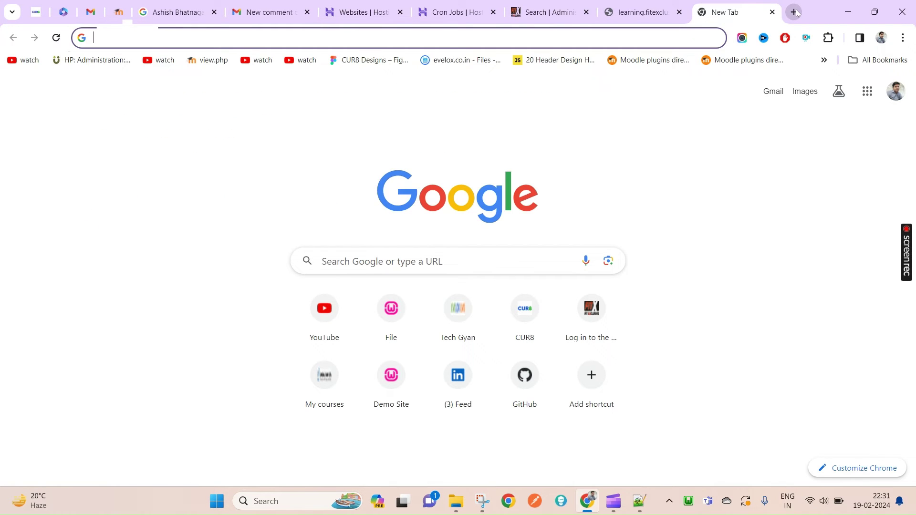
Step: Search Google for 'ideal time interval for Moodle cron job'
text(ideal til)
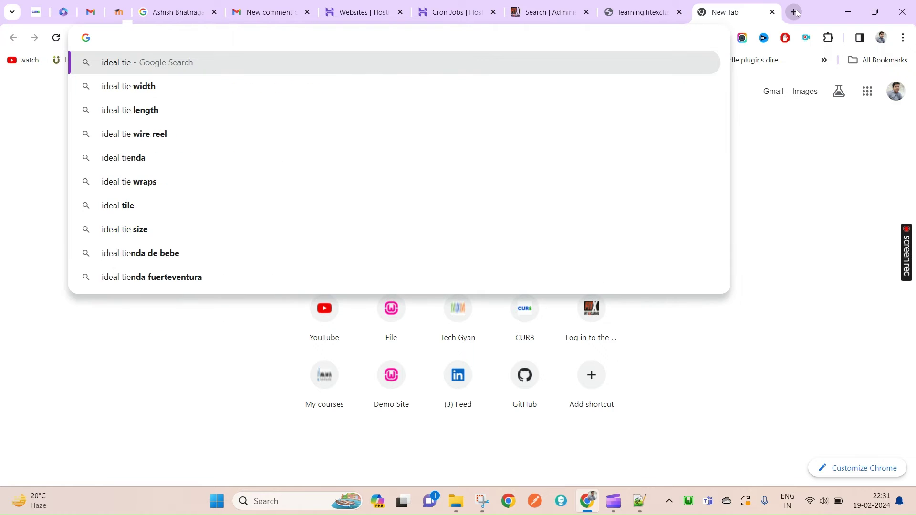
key(BackSpace)
text(me int)
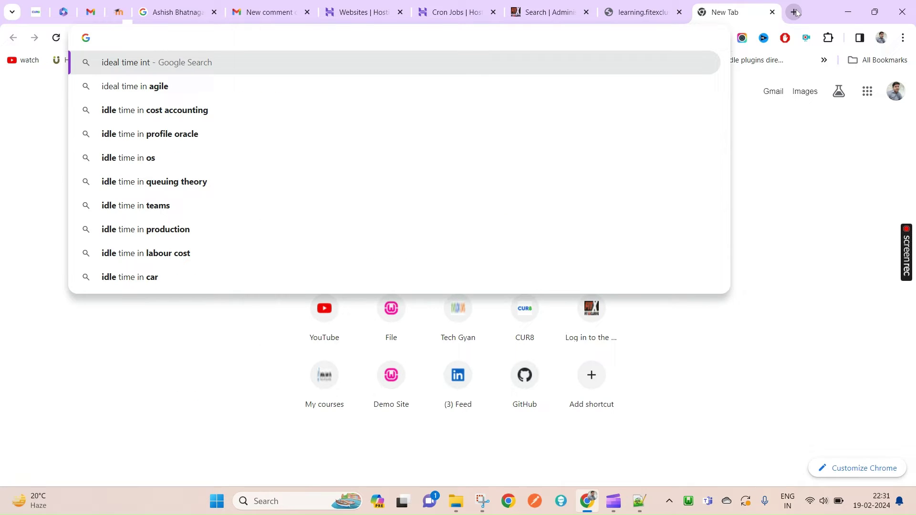
text(erval for Mo)
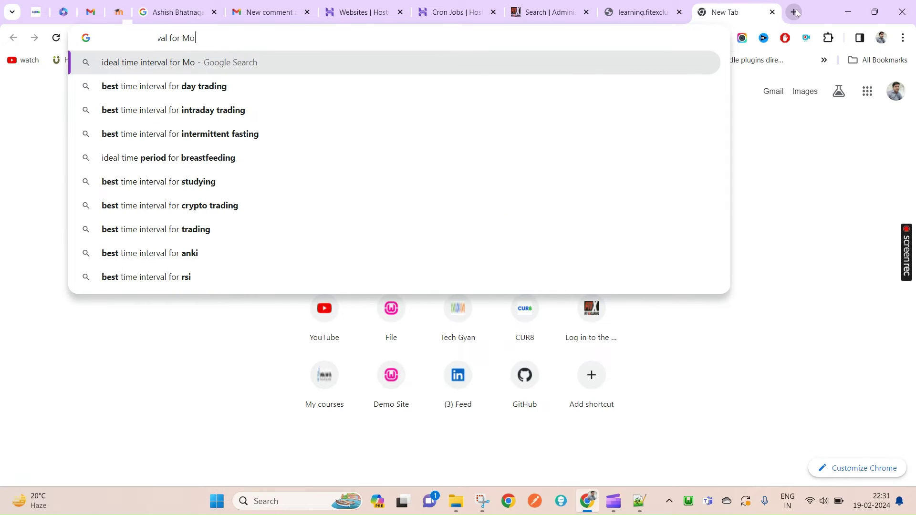
text(odle cron)
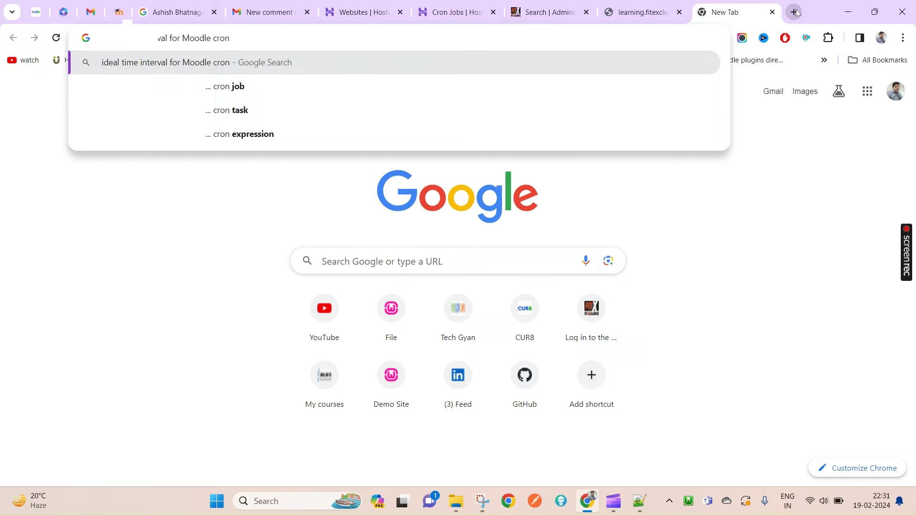
key(Down)
key(Return)
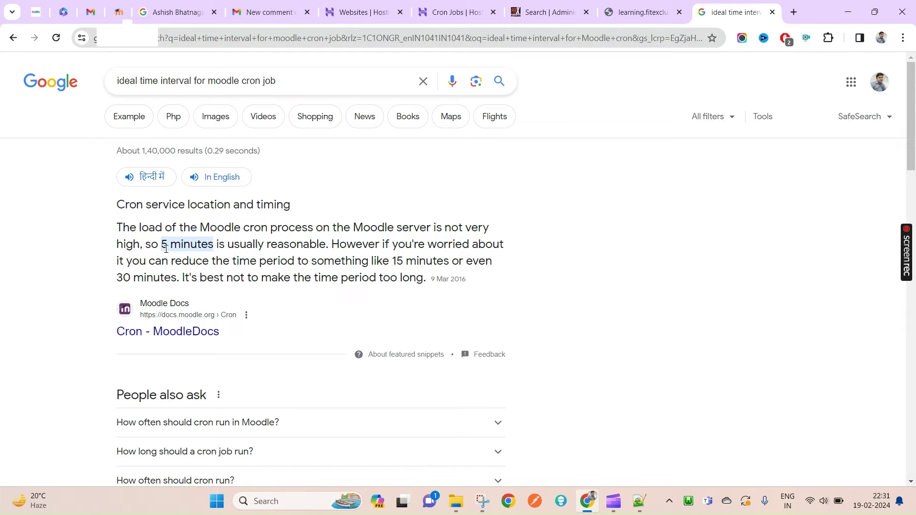
Step: Highlight the '5 minutes' recommendation in the MoodleDocs snippet, then return to the admin tab
drag(163, 248, 190, 246)
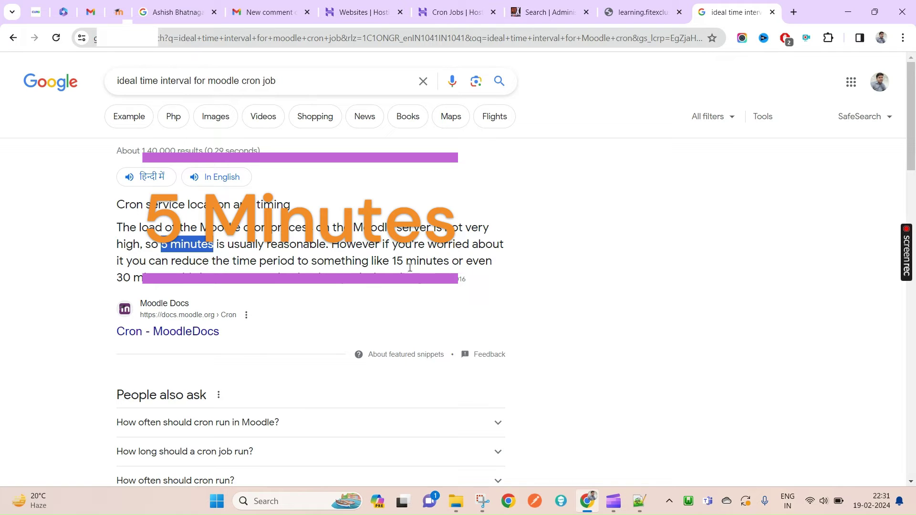
drag(393, 262, 415, 261)
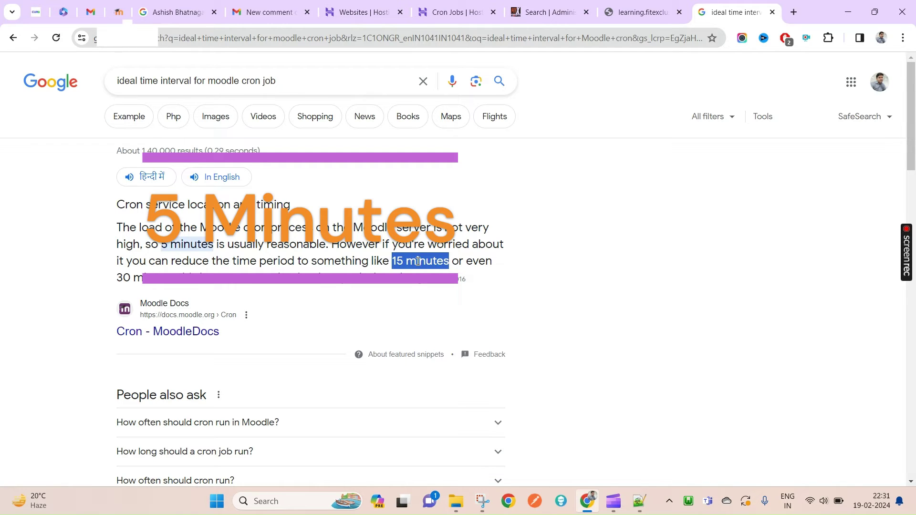
click(164, 245)
double_click(171, 246)
click(171, 246)
double_click(172, 246)
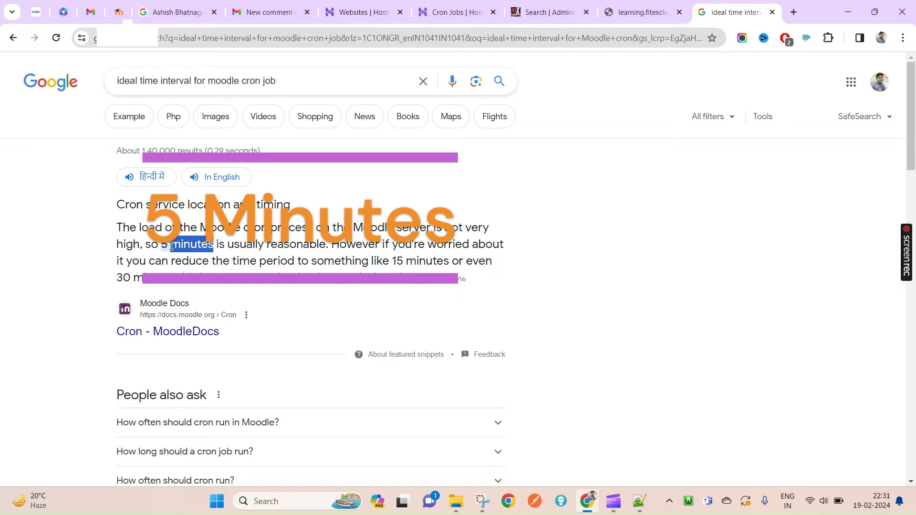
drag(165, 245, 162, 246)
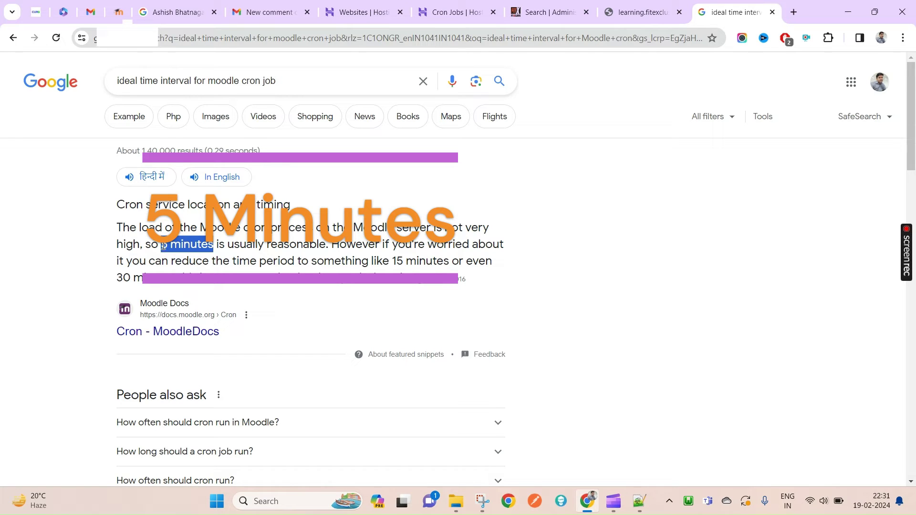
click(559, 4)
Step: Look through the Common options preset schedules on the Cron Jobs form without choosing one
click(438, 6)
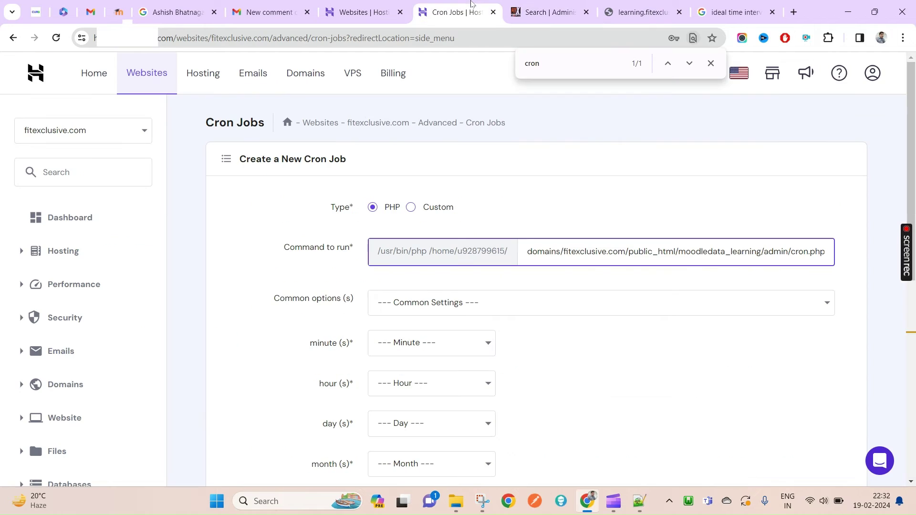
scroll(286, 353, down, 1)
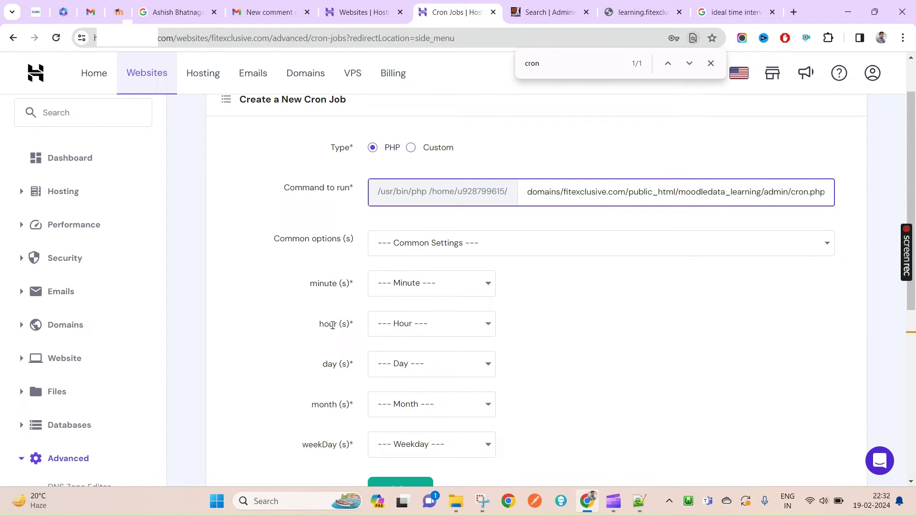
scroll(344, 355, down, 2)
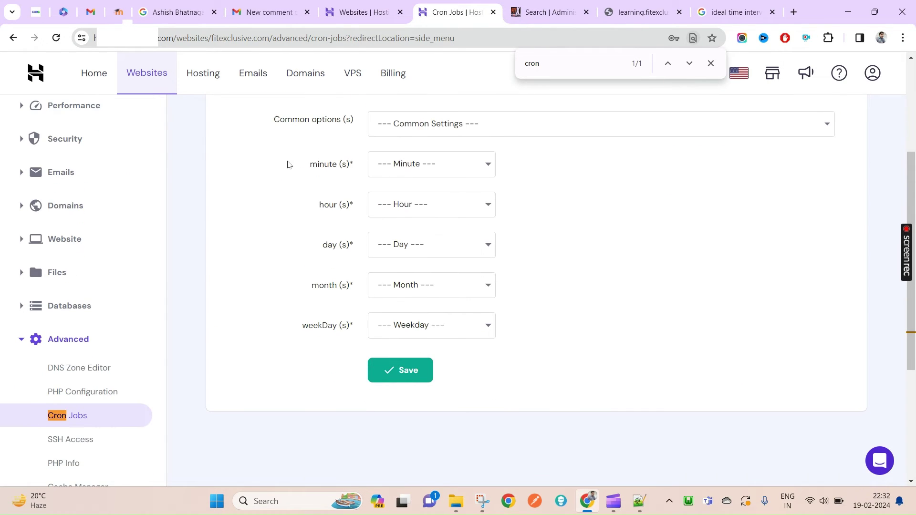
scroll(410, 246, up, 1)
click(441, 193)
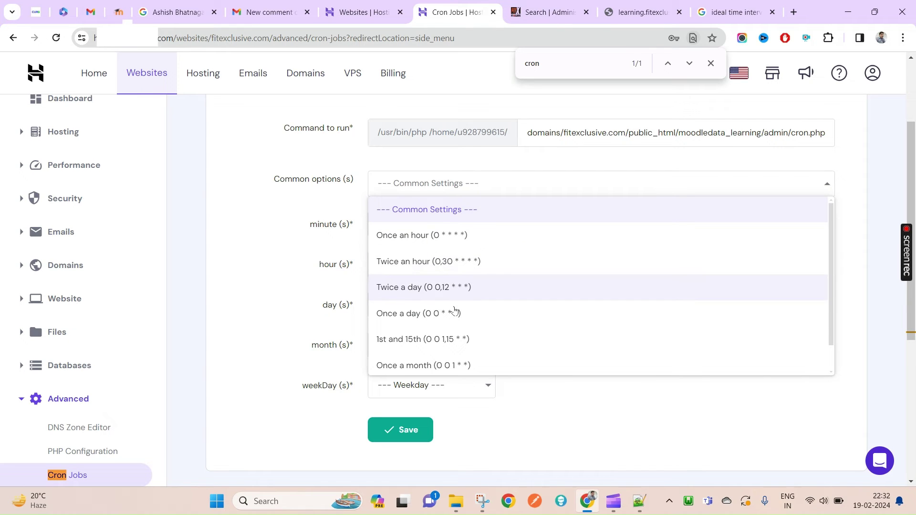
scroll(440, 331, down, 1)
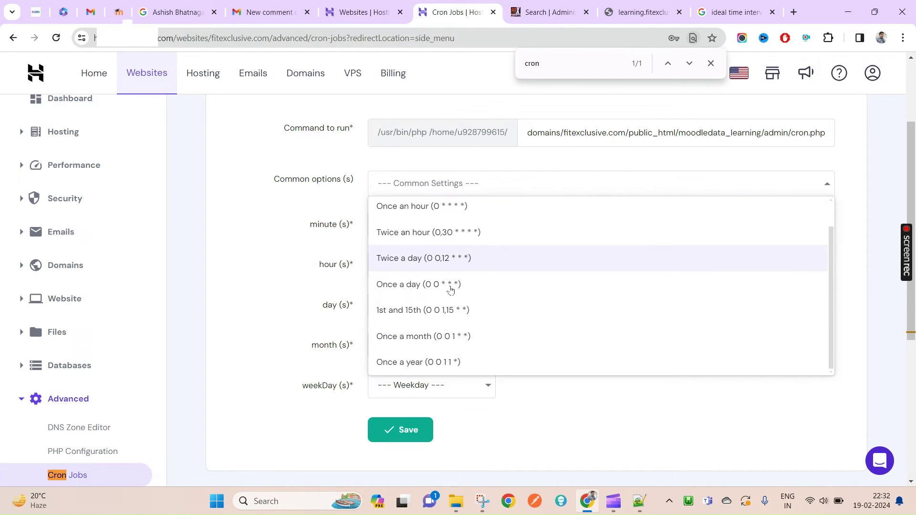
scroll(440, 365, up, 1)
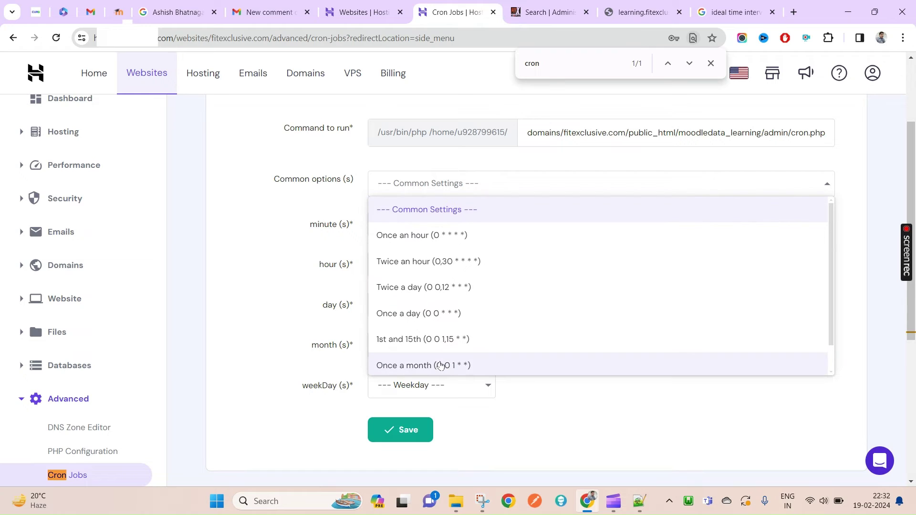
click(270, 263)
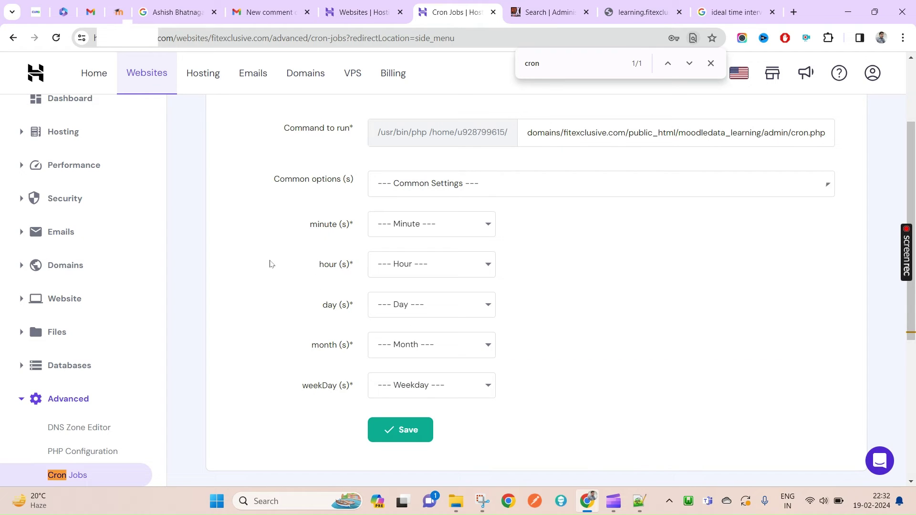
Step: Set the minute field to Every 5 minutes (*/5), after trying * and */2
click(427, 227)
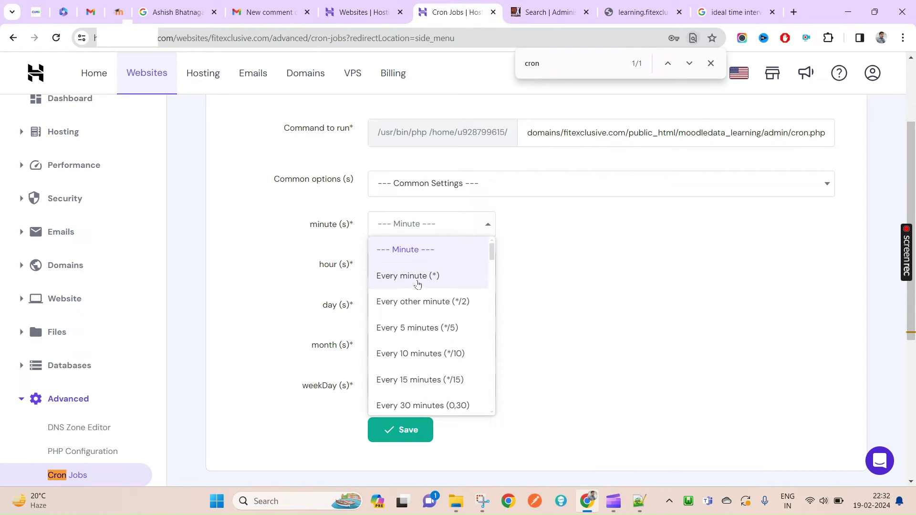
click(424, 328)
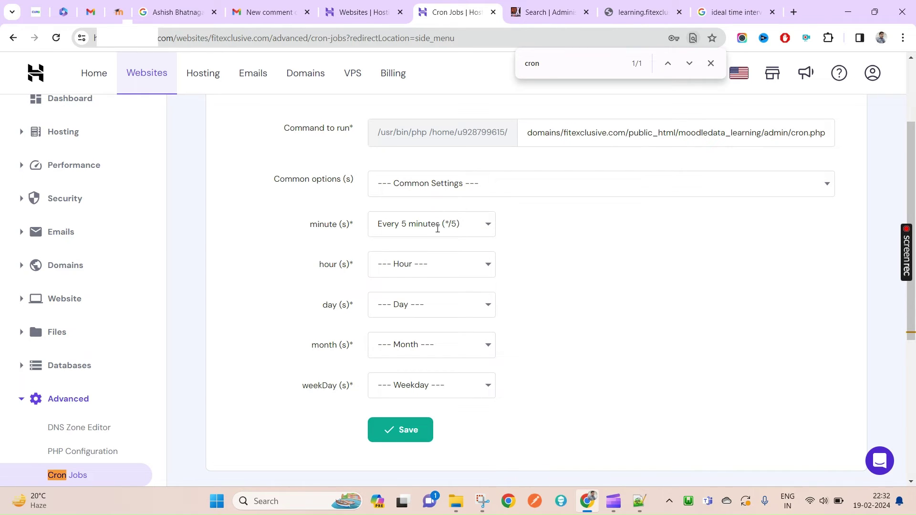
click(436, 228)
click(435, 327)
click(474, 222)
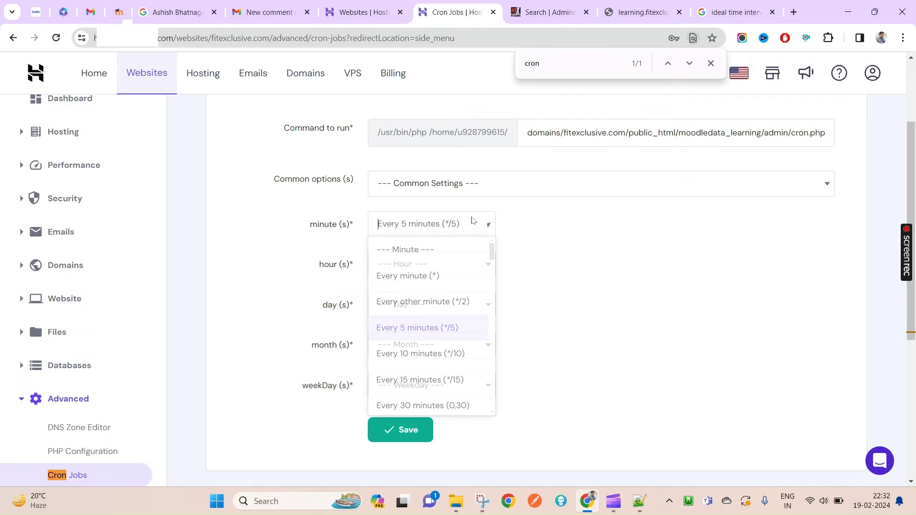
click(428, 279)
click(456, 228)
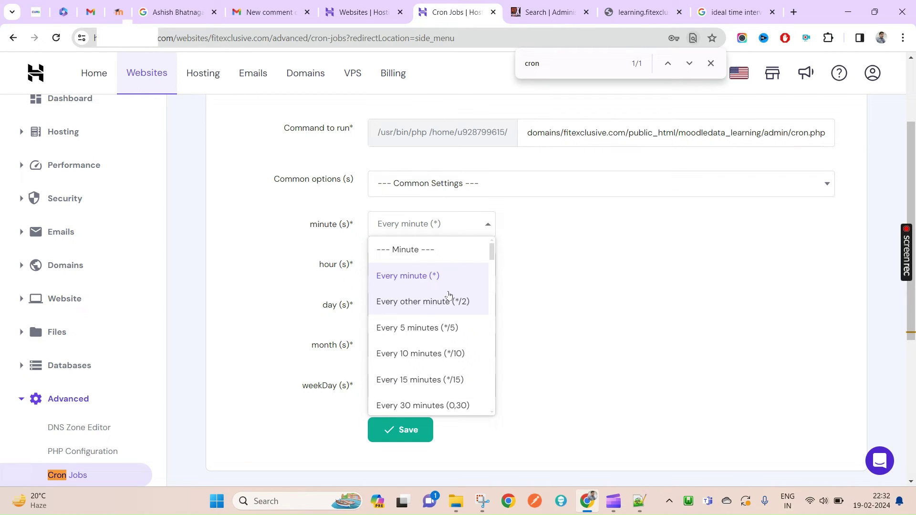
click(448, 308)
click(476, 229)
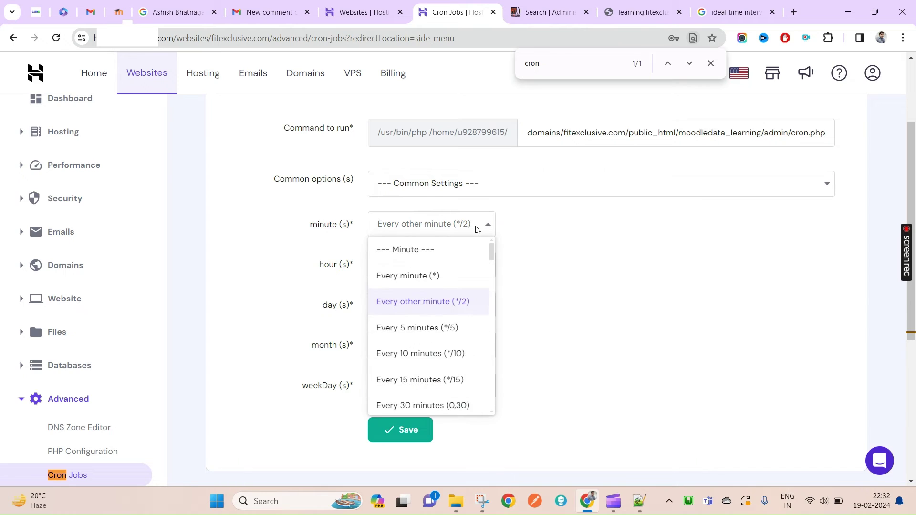
click(456, 328)
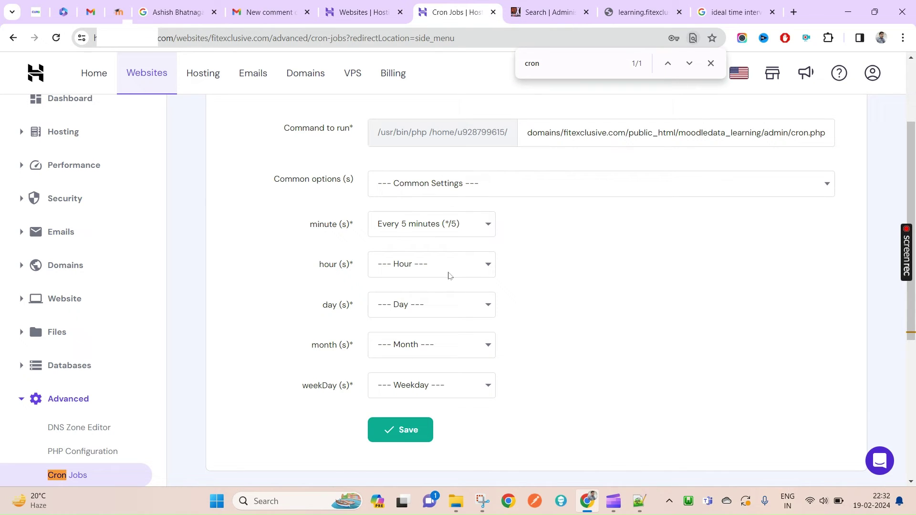
Step: Close the find bar, attempt to save, and set hour and day to 0
click(711, 63)
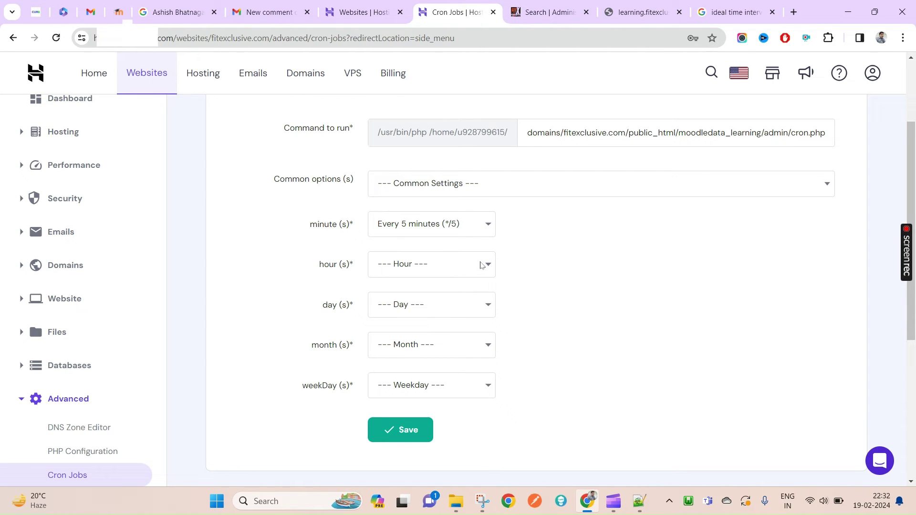
click(401, 430)
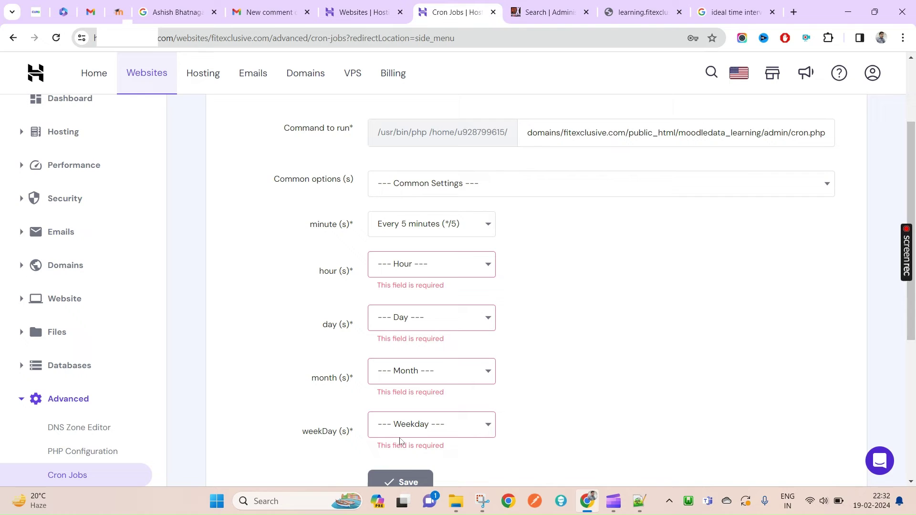
scroll(450, 294, down, 1)
click(457, 208)
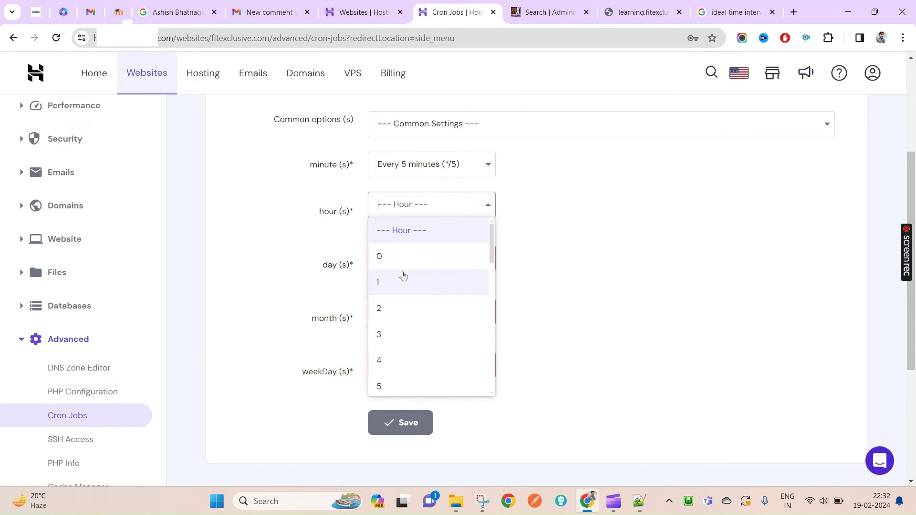
scroll(422, 334, down, 3)
scroll(422, 334, up, 3)
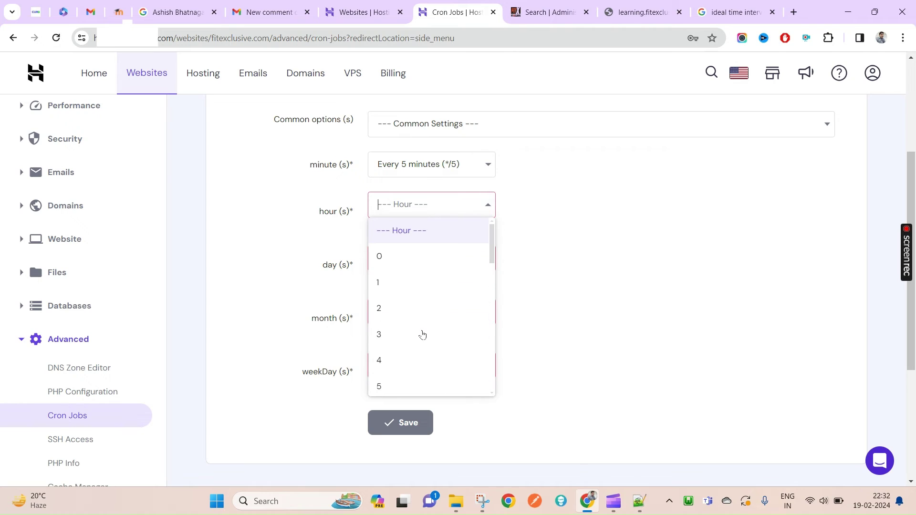
scroll(418, 334, down, 6)
scroll(410, 334, up, 6)
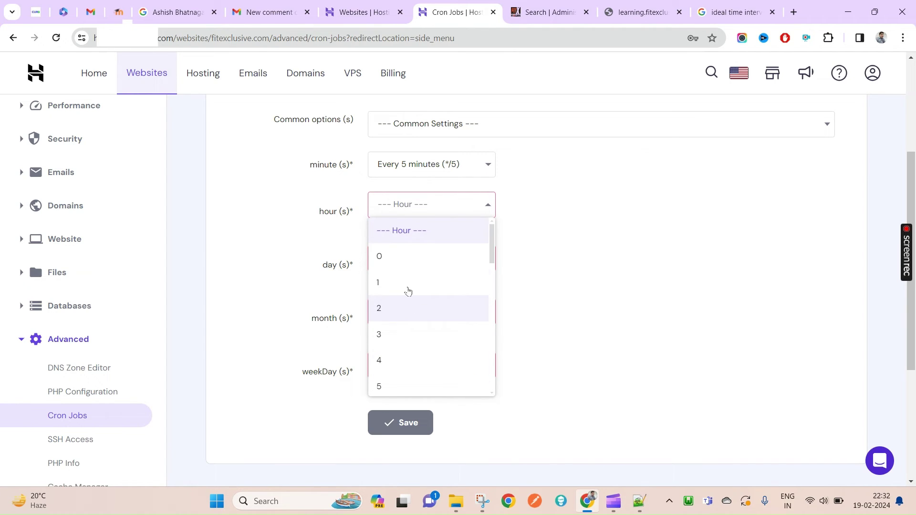
click(397, 256)
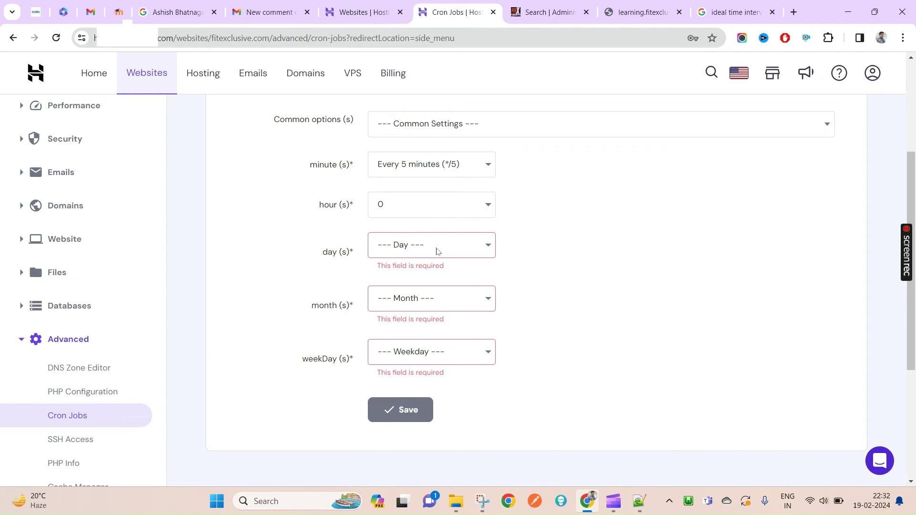
click(435, 249)
click(382, 323)
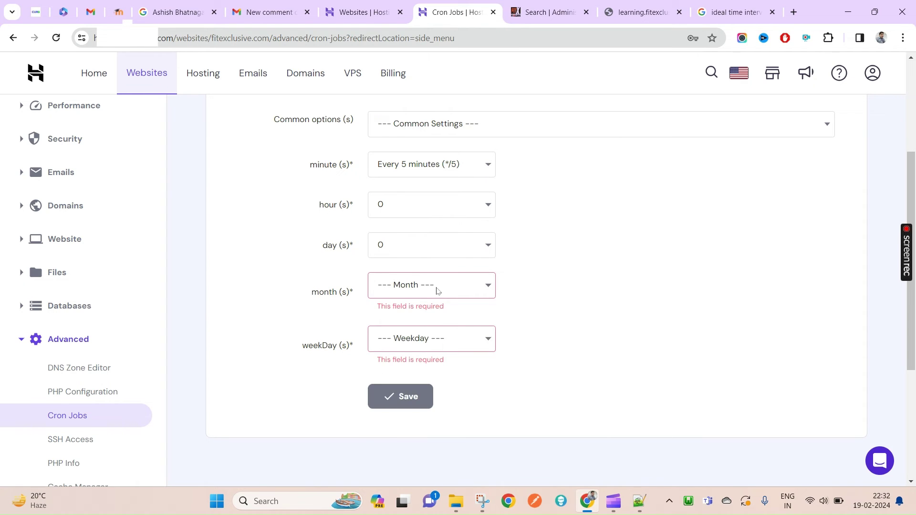
Step: Set the month field to Every Month (*)
click(434, 286)
scroll(401, 359, up, 3)
scroll(399, 357, down, 3)
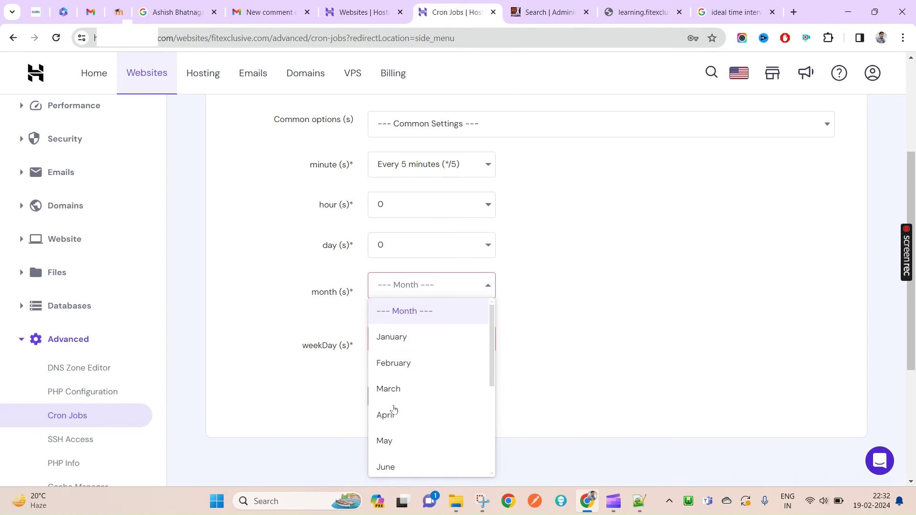
click(445, 300)
click(466, 286)
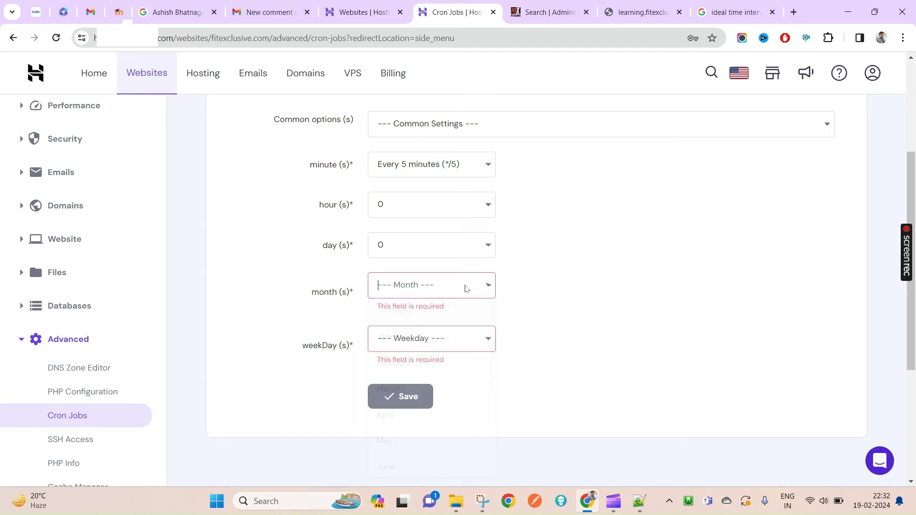
scroll(437, 405, down, 3)
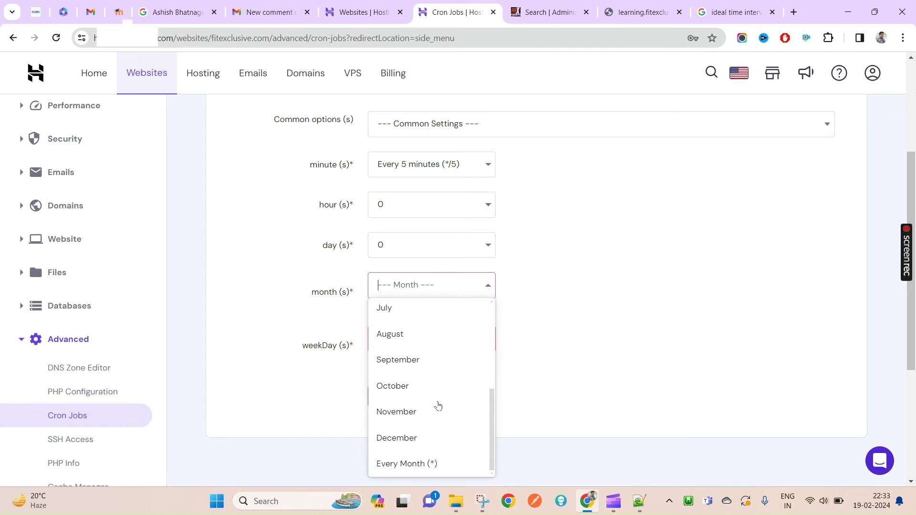
click(413, 471)
Step: Change the hour field from 0 to Every Hour (*)
click(471, 205)
scroll(454, 334, down, 10)
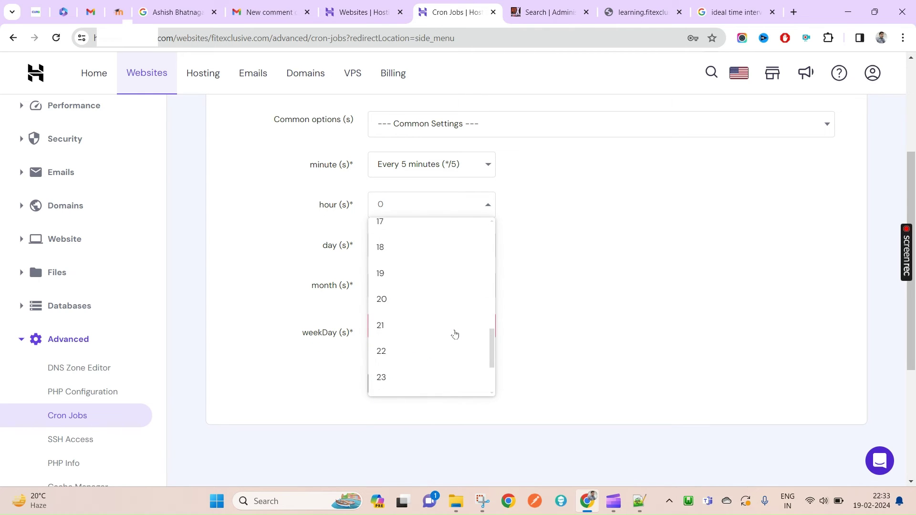
scroll(453, 334, down, 1)
scroll(477, 305, up, 2)
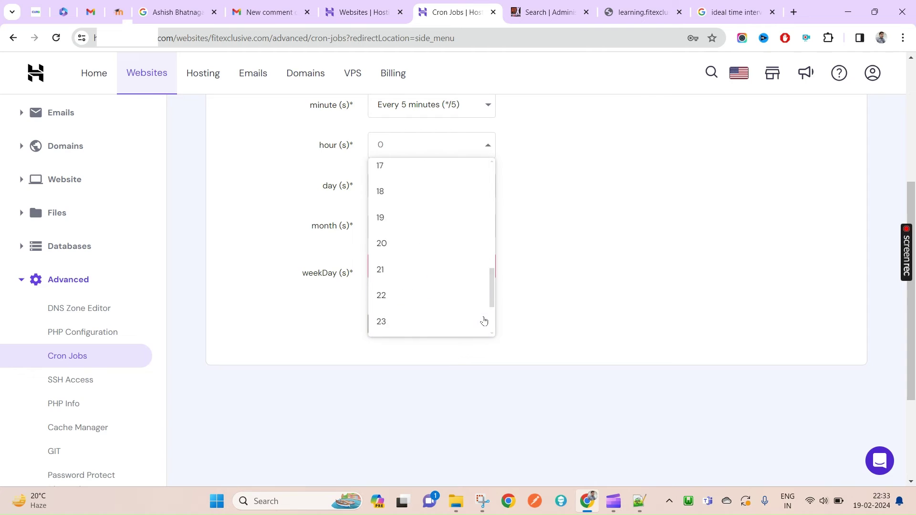
scroll(658, 338, up, 3)
click(274, 311)
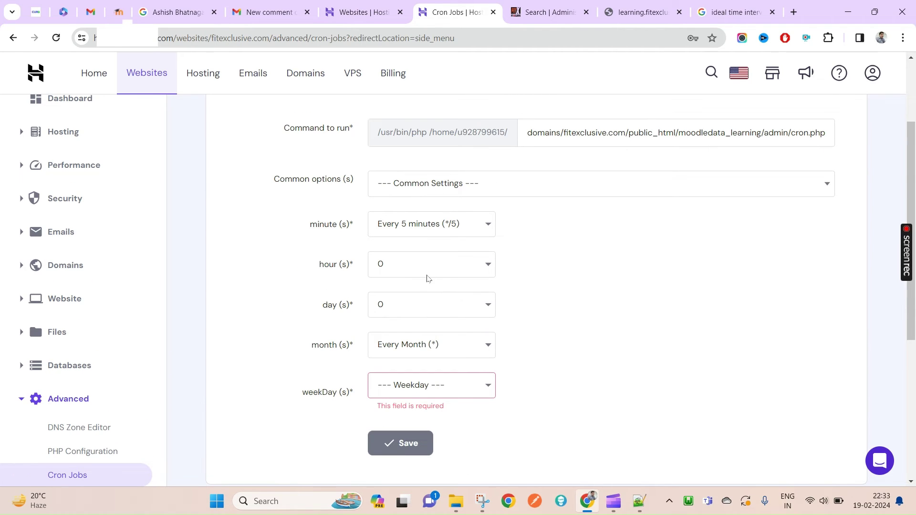
click(408, 274)
scroll(401, 319, up, 7)
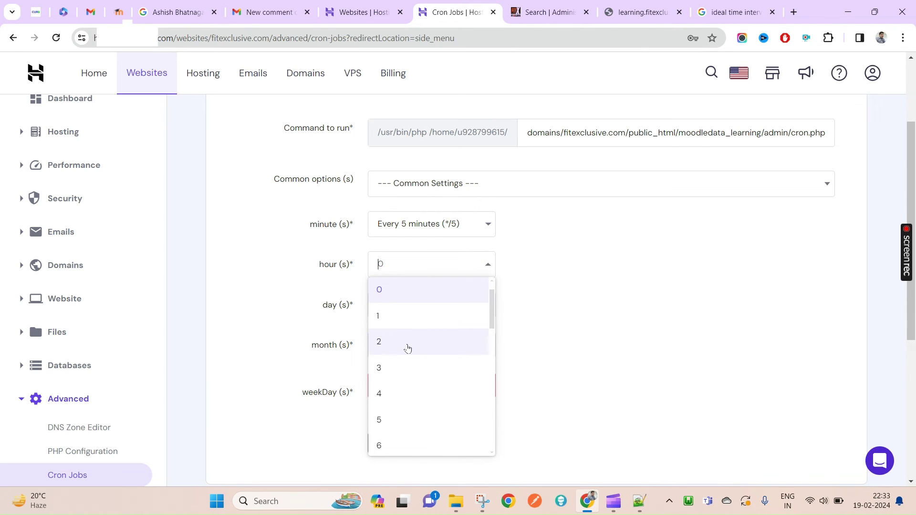
scroll(408, 348, down, 10)
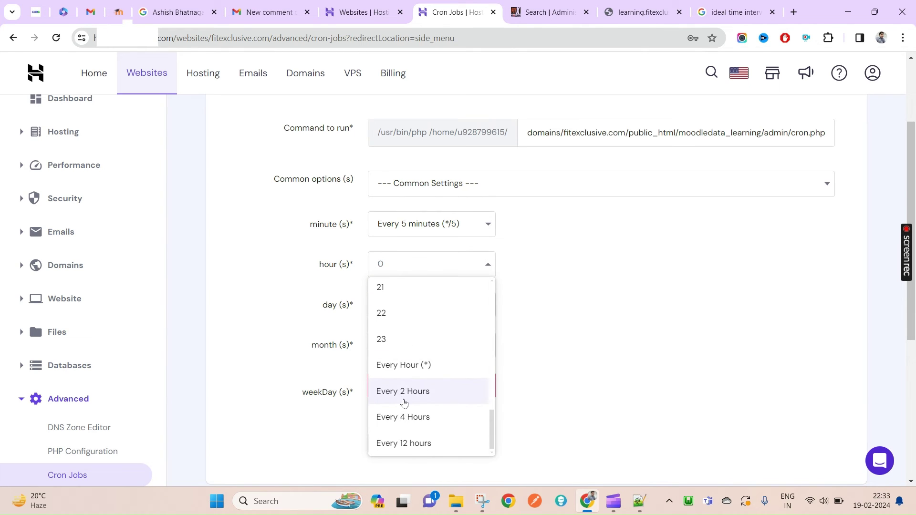
click(408, 374)
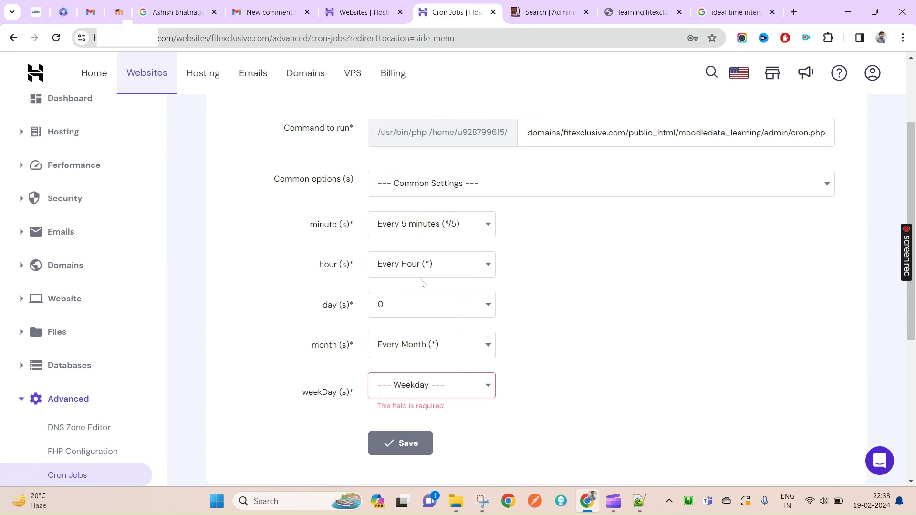
Step: Set day to Every Day and weekday to Every Weekday, giving */5 * * * *
click(413, 304)
scroll(409, 367, down, 10)
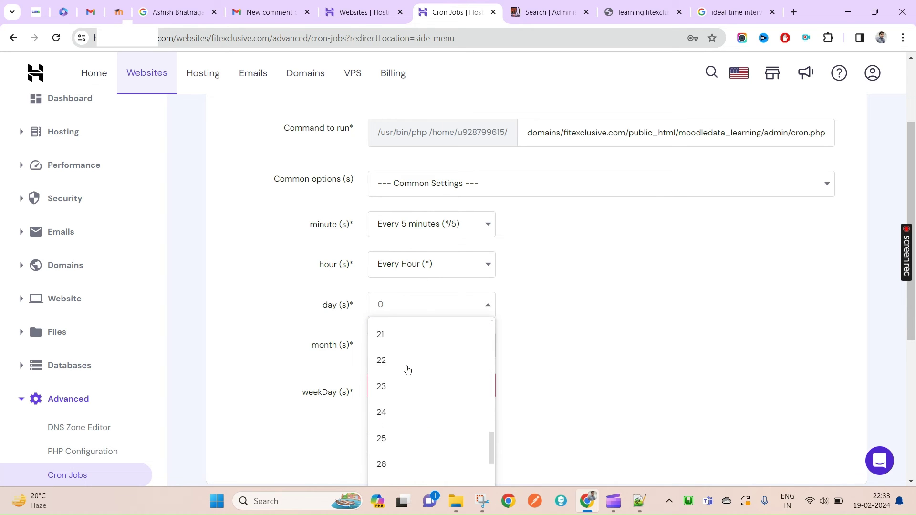
scroll(409, 368, up, 10)
click(407, 356)
scroll(469, 254, down, 3)
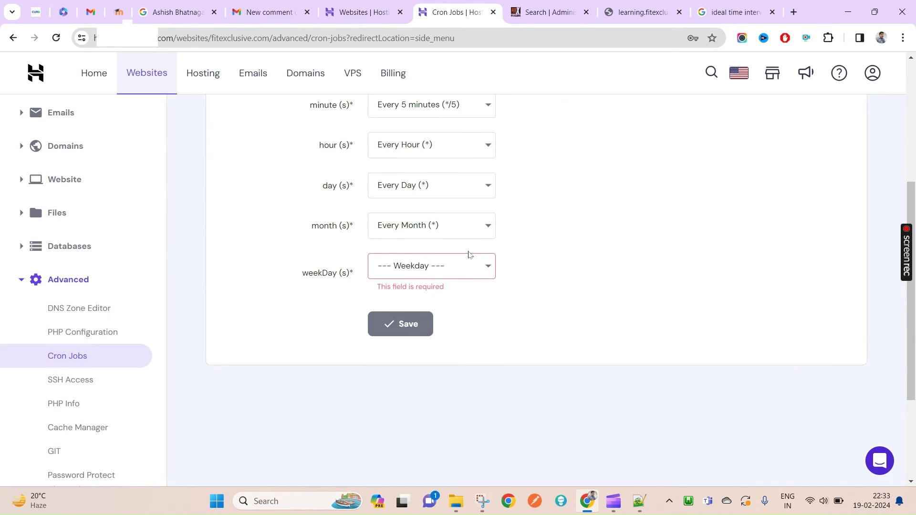
click(447, 268)
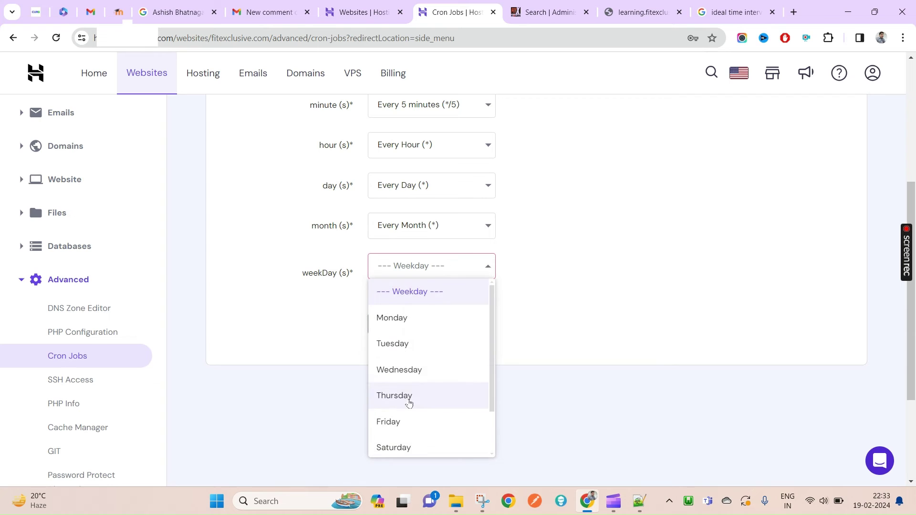
scroll(426, 411, down, 1)
click(408, 446)
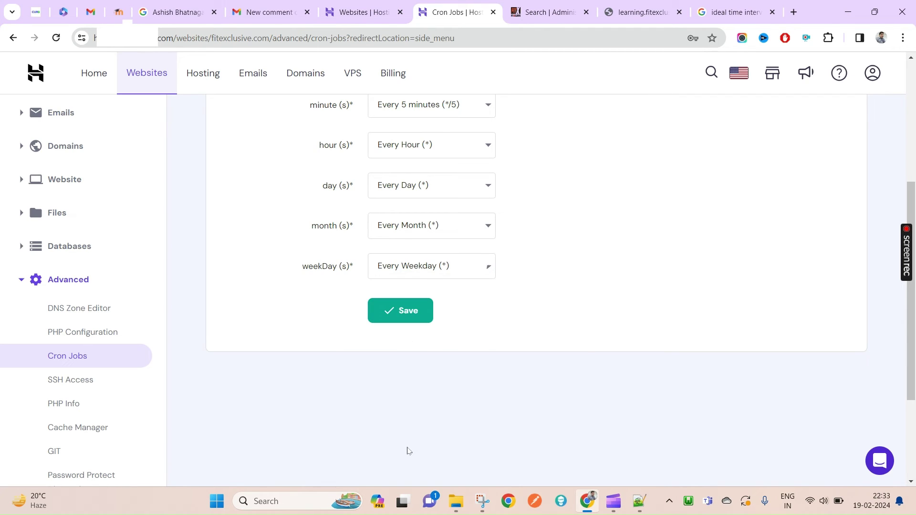
scroll(585, 354, up, 1)
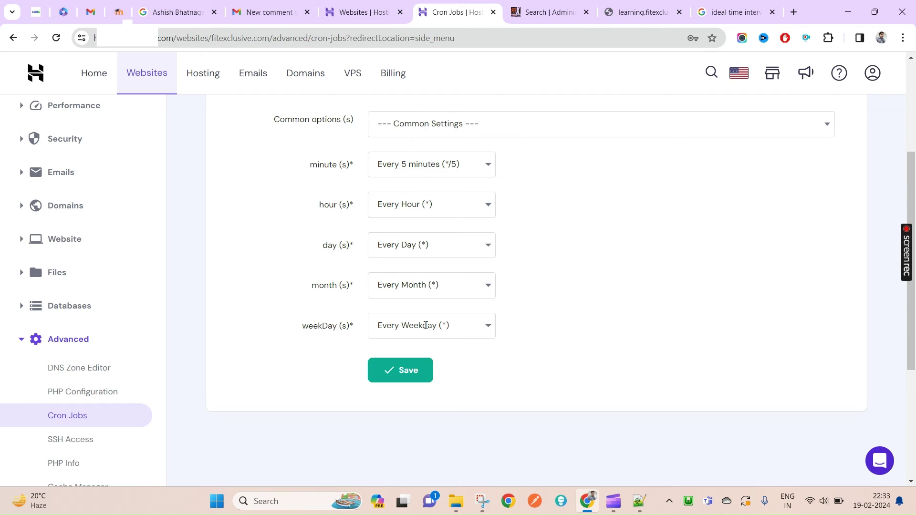
Step: Save the */5 * * * * cron job running learning/admin/cli/cron.php and confirm it in the list
click(410, 365)
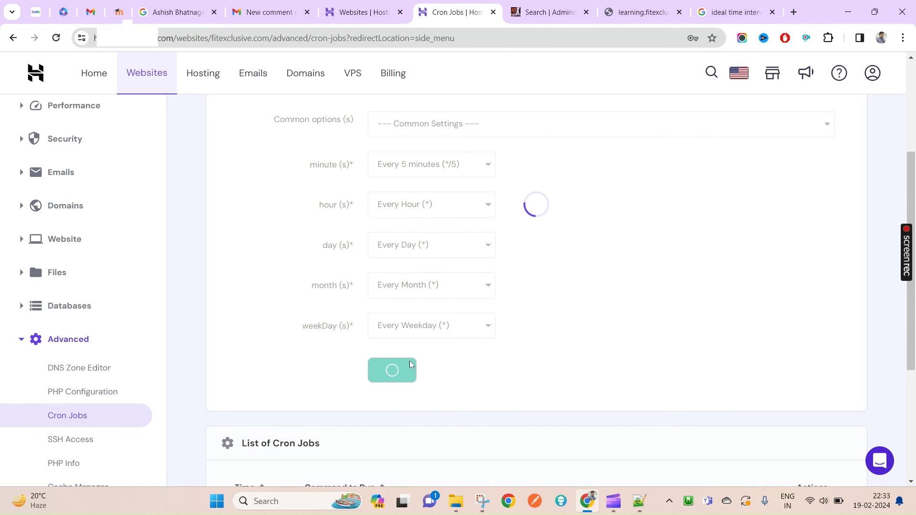
scroll(668, 405, down, 4)
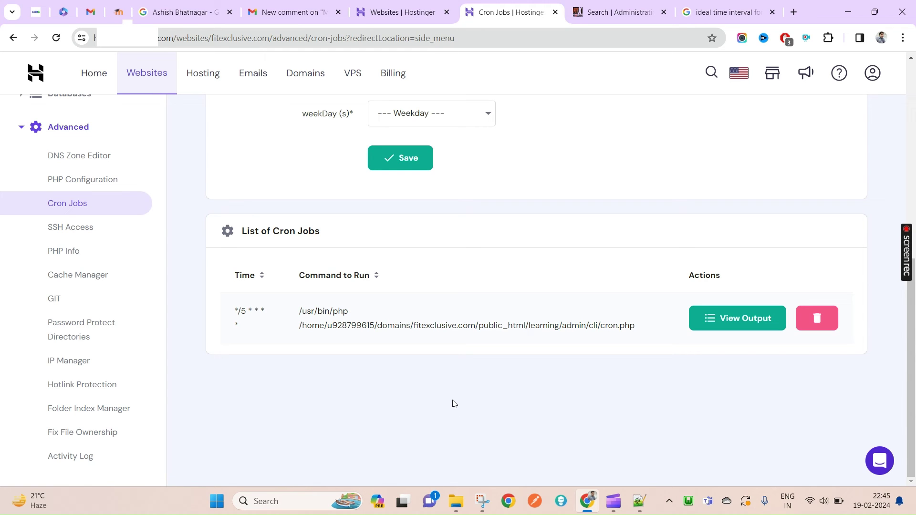
click(739, 330)
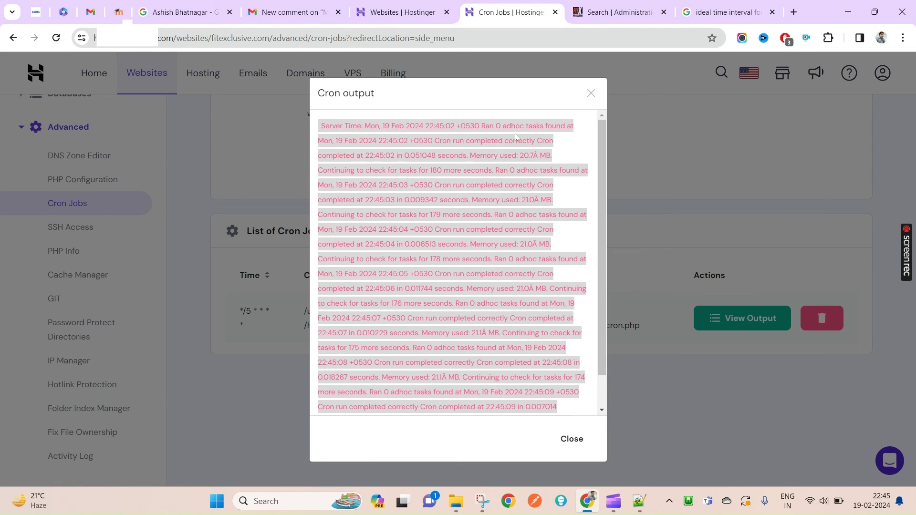
scroll(485, 353, down, 2)
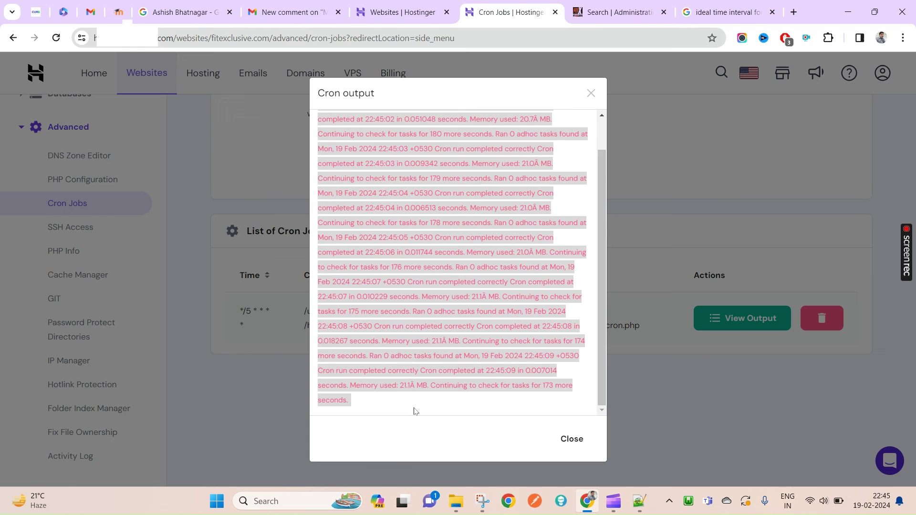
scroll(454, 256, up, 2)
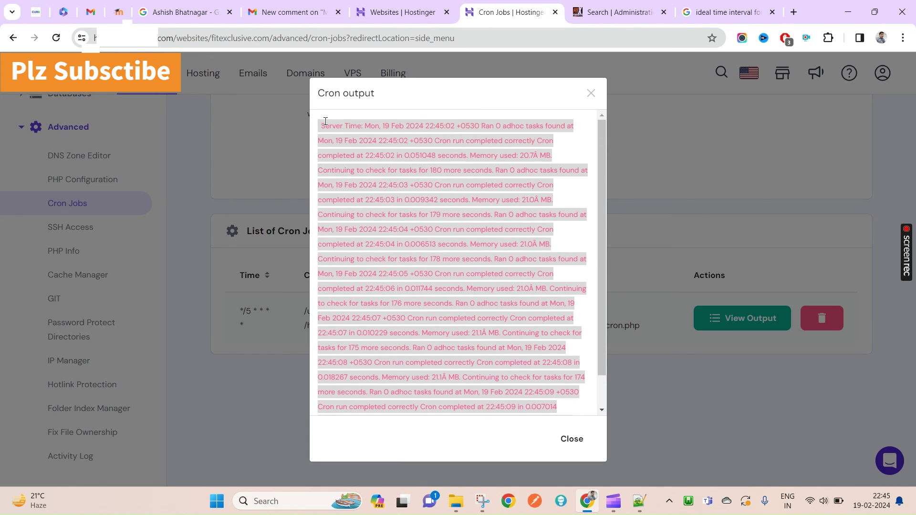
drag(324, 125, 564, 126)
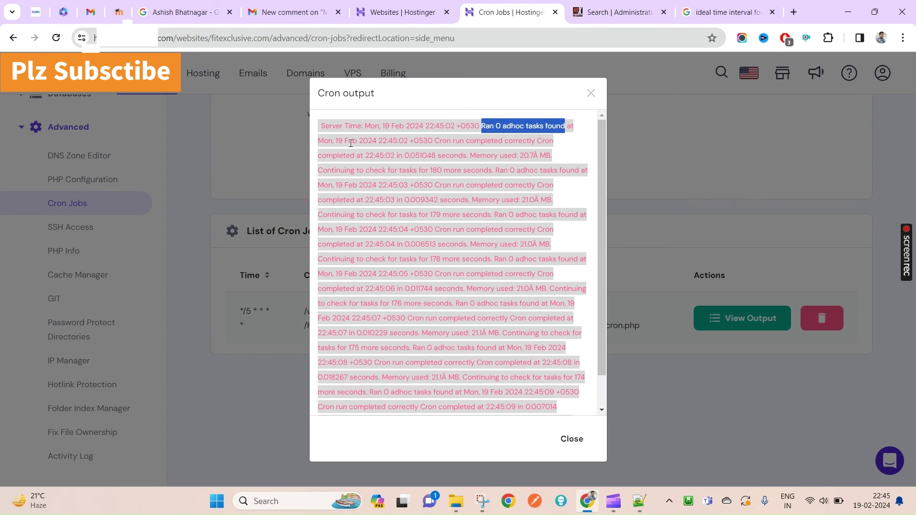
drag(442, 141, 517, 156)
scroll(487, 345, down, 1)
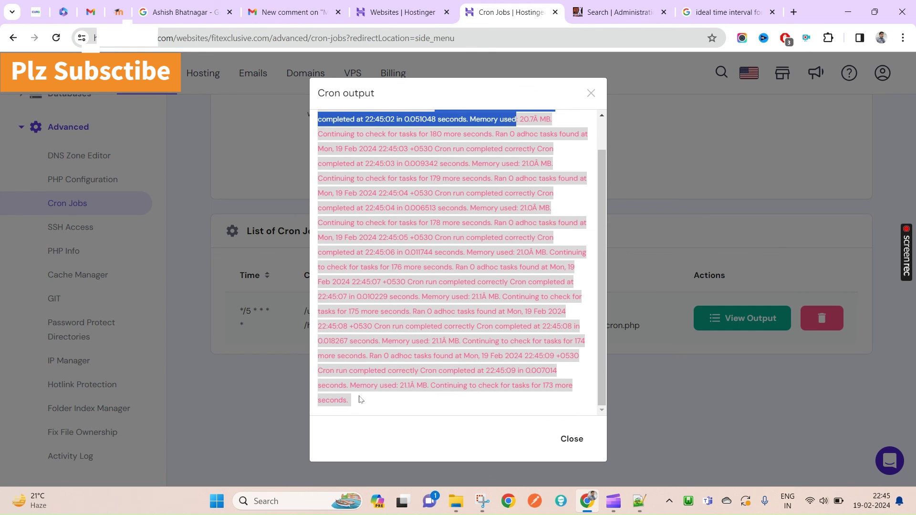
click(394, 406)
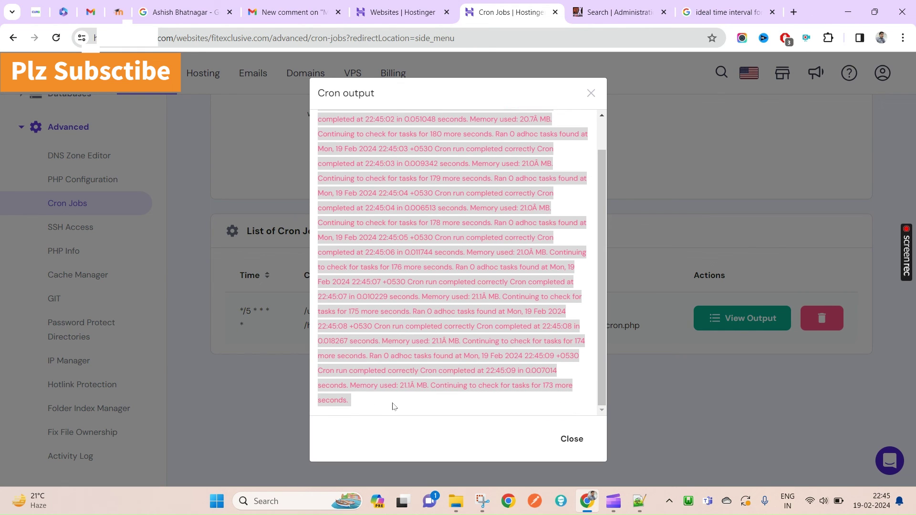
double_click(451, 389)
scroll(419, 300, up, 1)
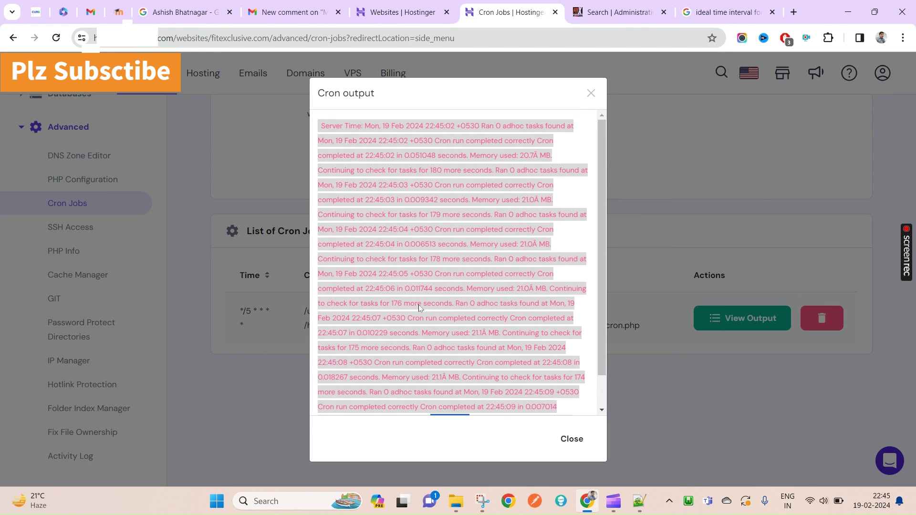
click(571, 438)
scroll(446, 348, up, 4)
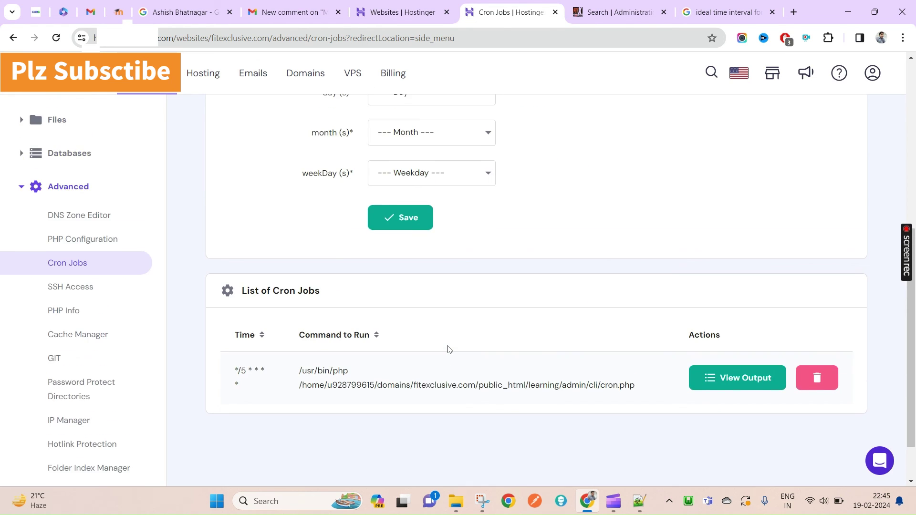
scroll(334, 329, down, 4)
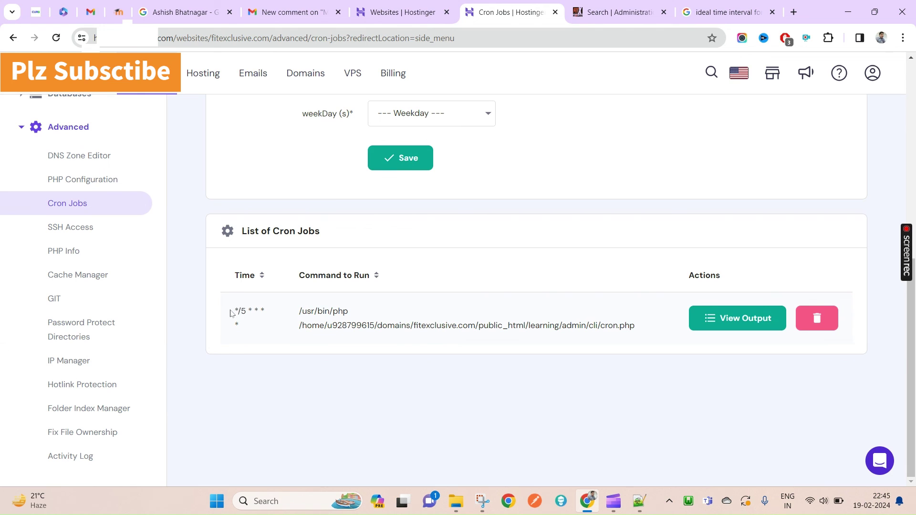
mouse_move(231, 313)
mouse_down()
mouse_move(248, 313)
mouse_move(241, 328)
mouse_up()
click(244, 330)
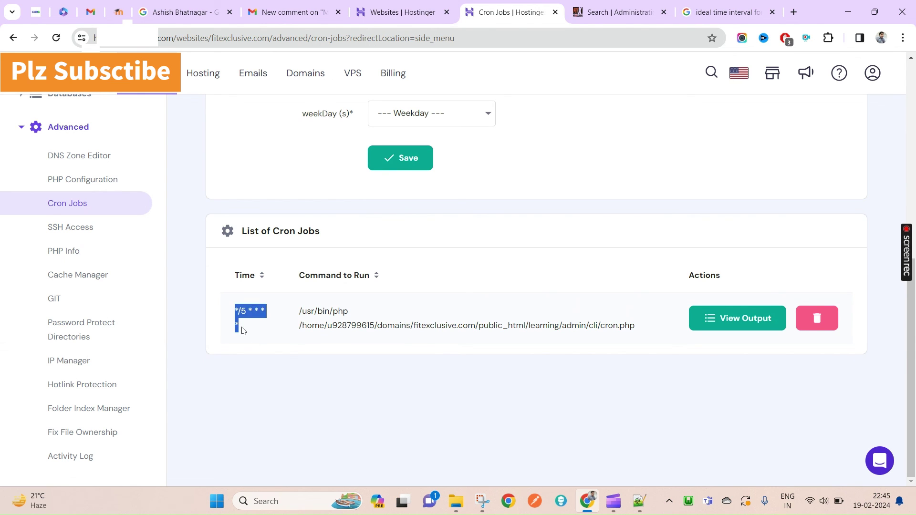
click(286, 346)
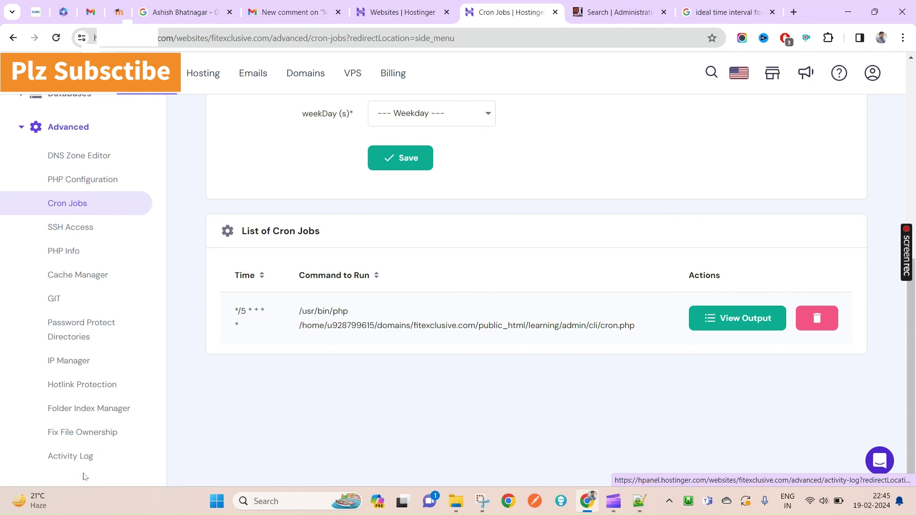
click(70, 456)
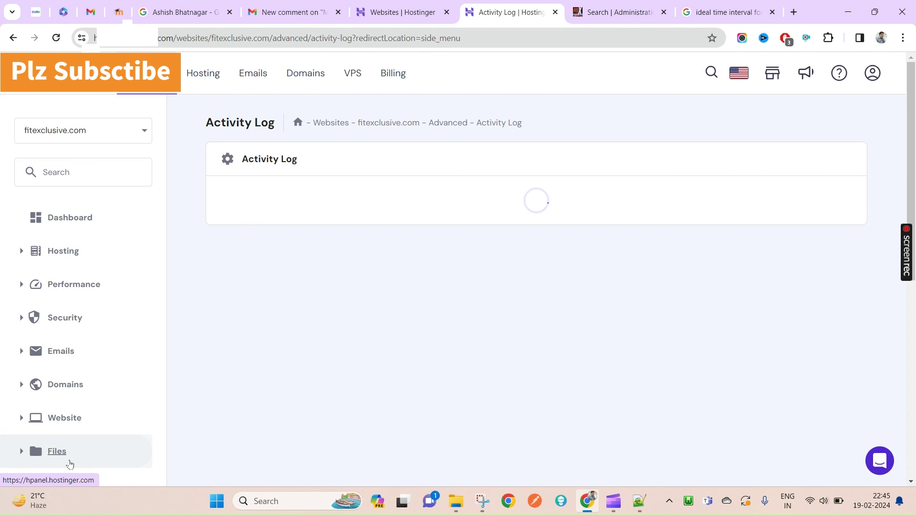
key(alt+Left)
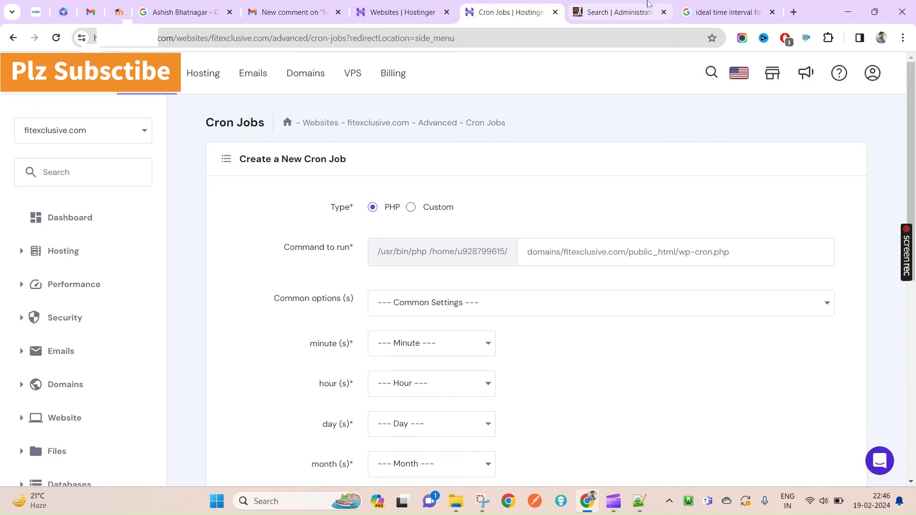
click(621, 12)
scroll(423, 337, down, 4)
scroll(422, 337, up, 9)
scroll(422, 337, up, 8)
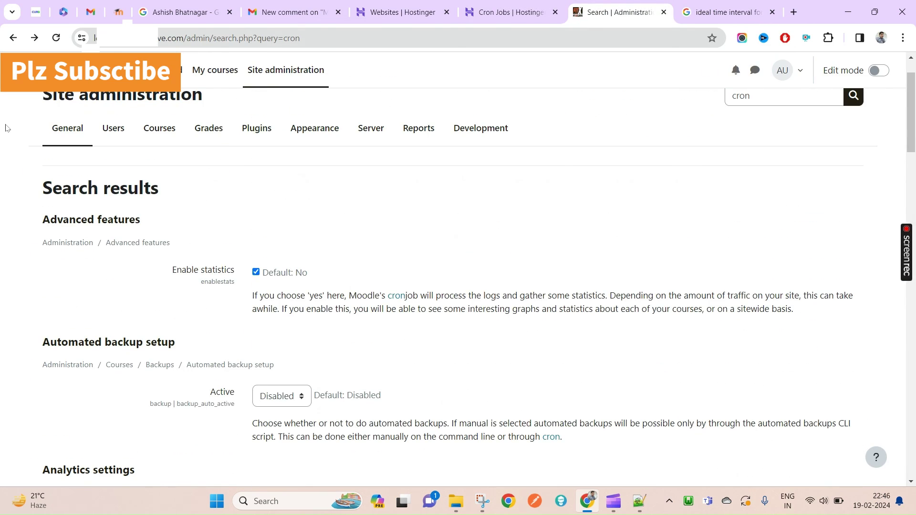
key(alt+Right)
scroll(542, 279, down, 6)
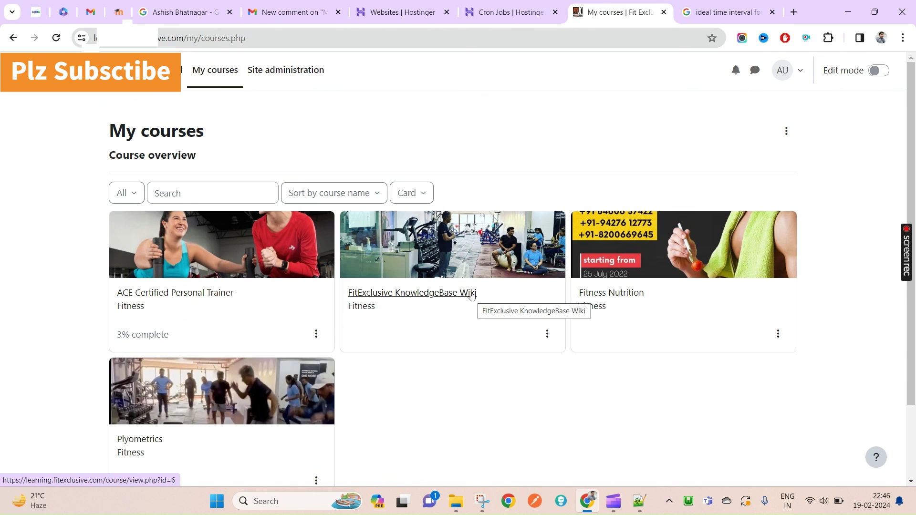
click(506, 12)
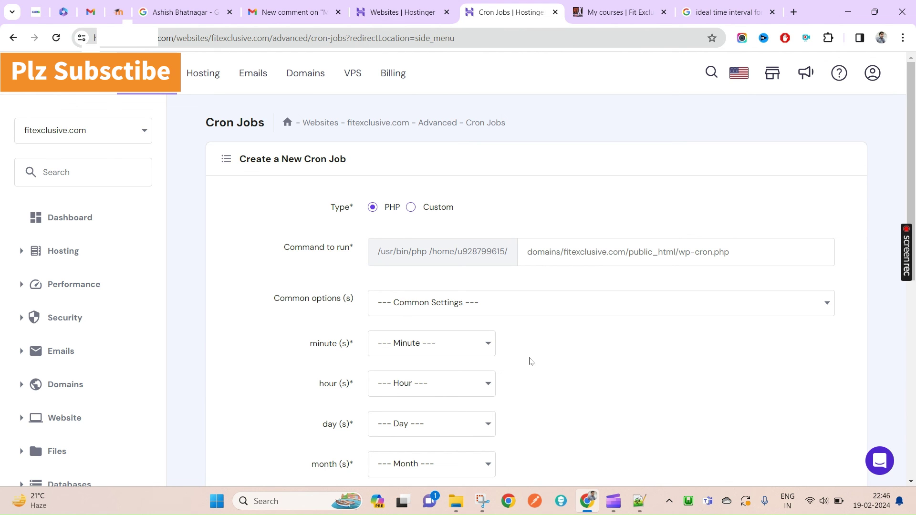
Step: Scroll down to the List of Cron Jobs showing the */5 * * * * cron.php entry
scroll(527, 362, down, 4)
scroll(487, 383, down, 4)
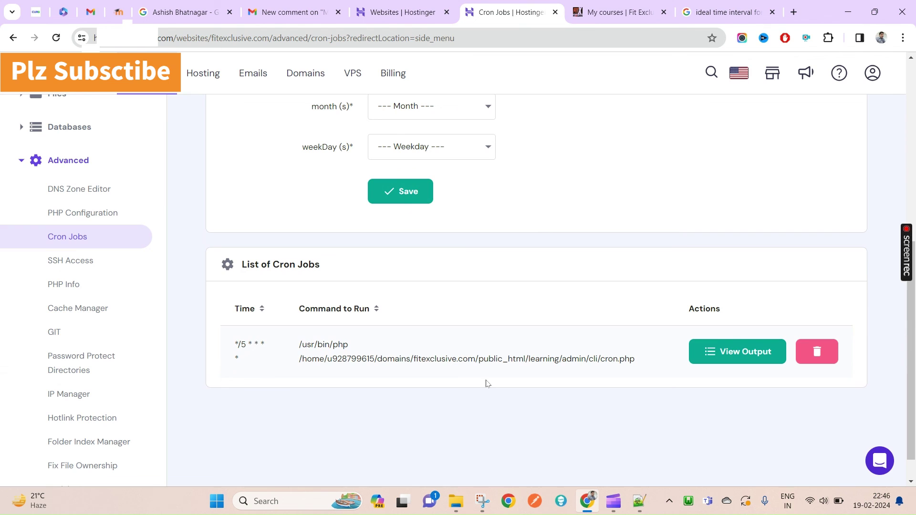